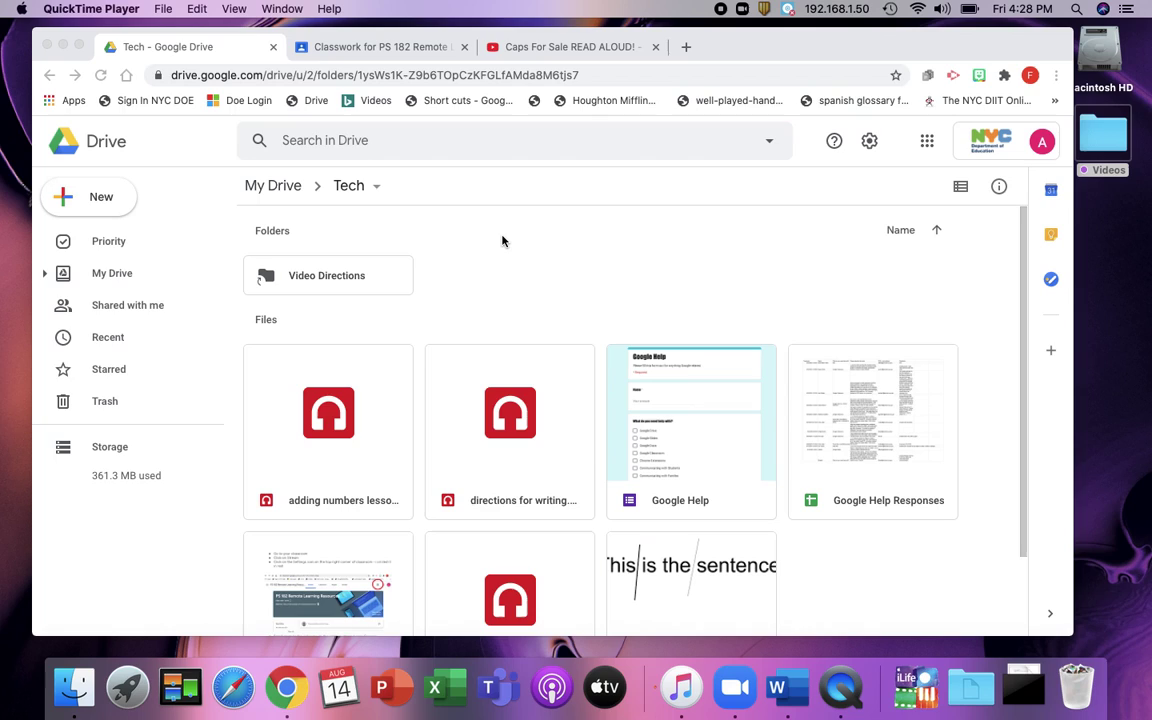
Step: Create a new Google Slides presentation from the Tech folder in Google Drive
{"action": "left_click", "coordinate": [96, 200]}
{"action": "left_click", "coordinate": [96, 200]}
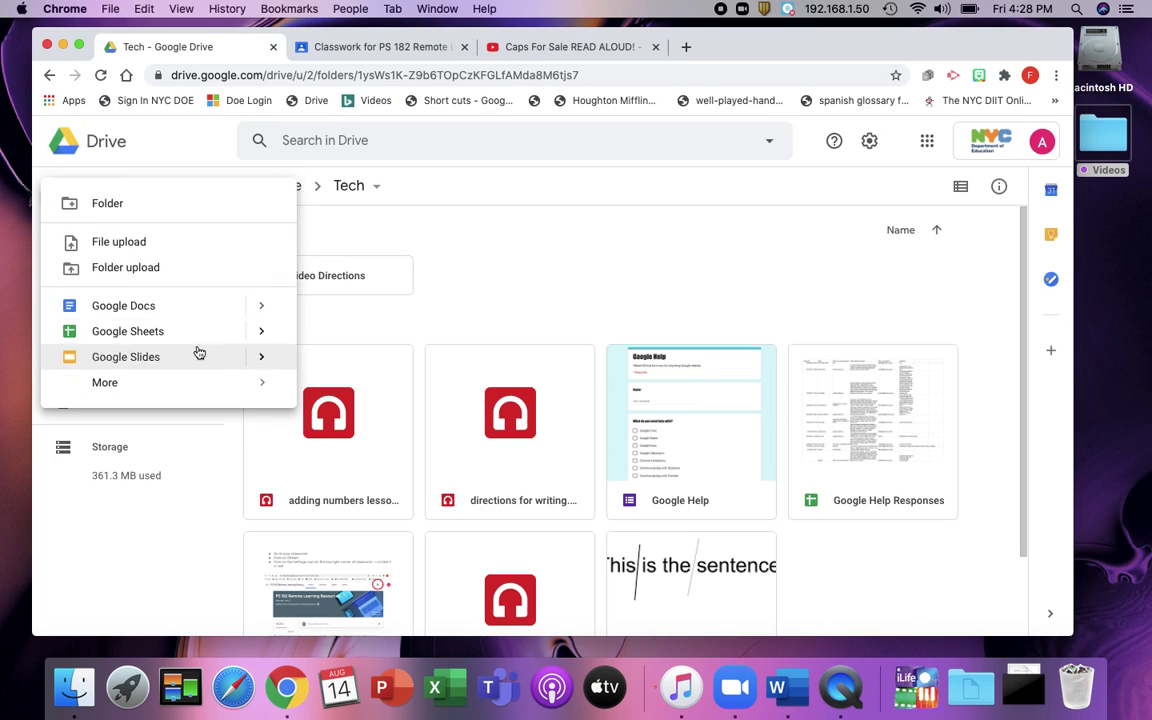
{"action": "left_click", "coordinate": [133, 360]}
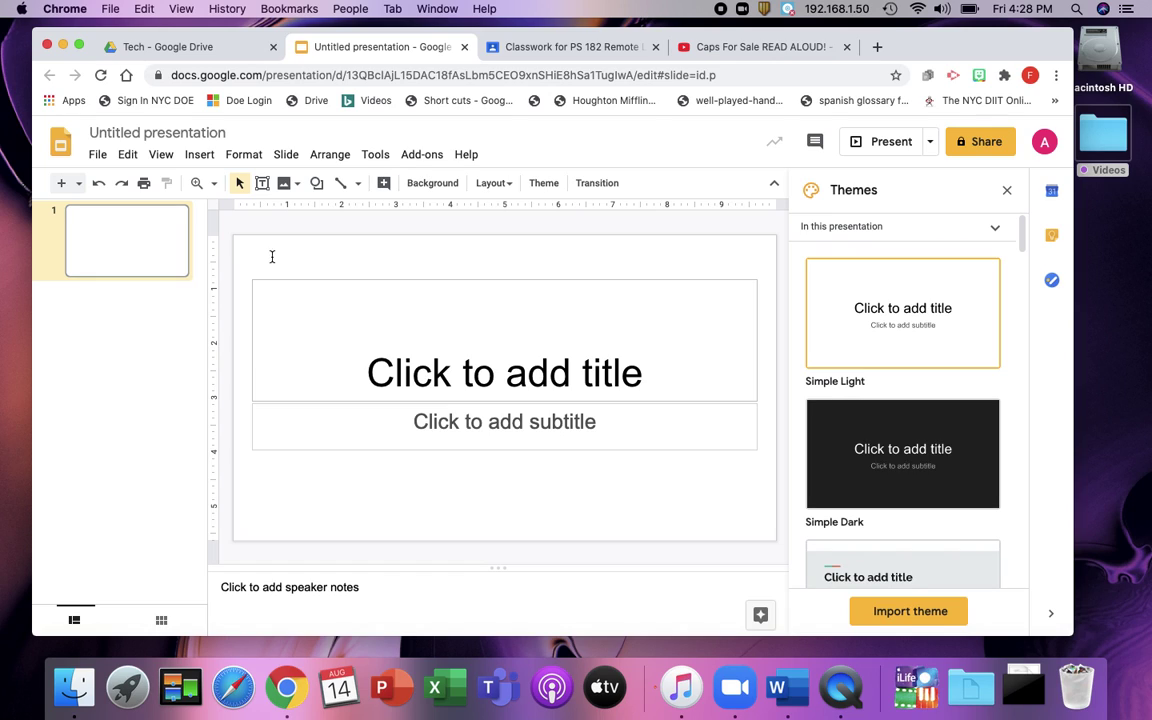
Step: Title the new presentation 'Caps for Sale Read Aloud'
{"action": "left_click", "coordinate": [160, 132]}
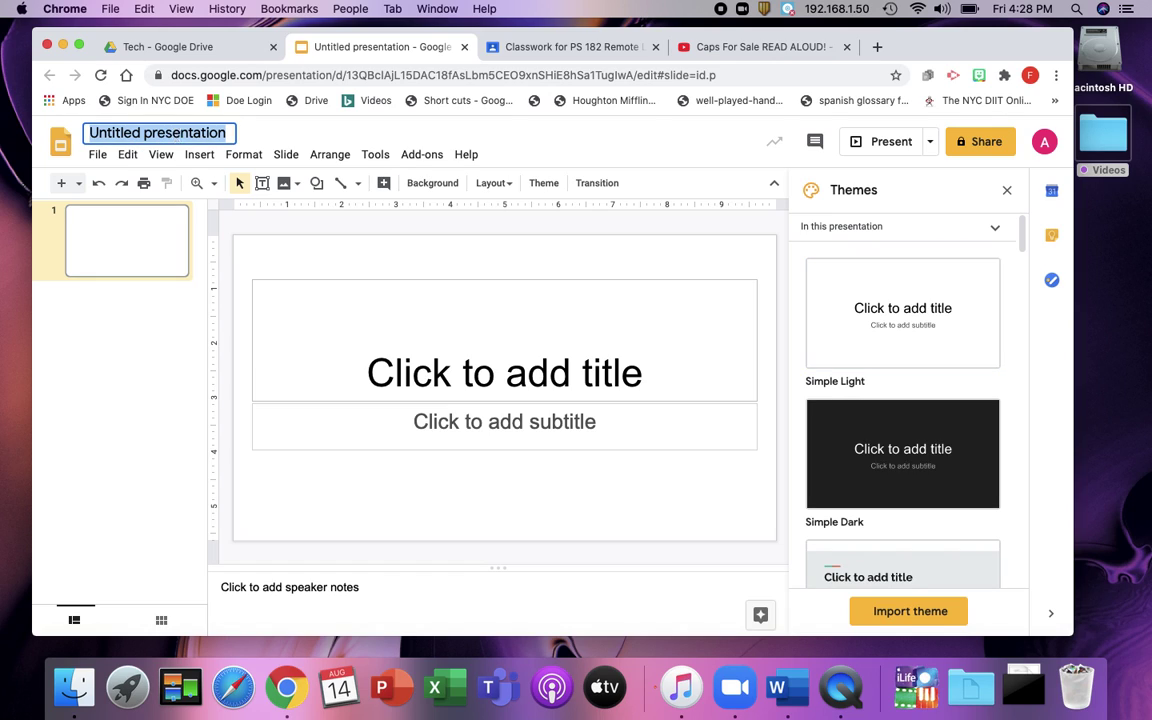
{"action": "type", "text": "Caps for S"}
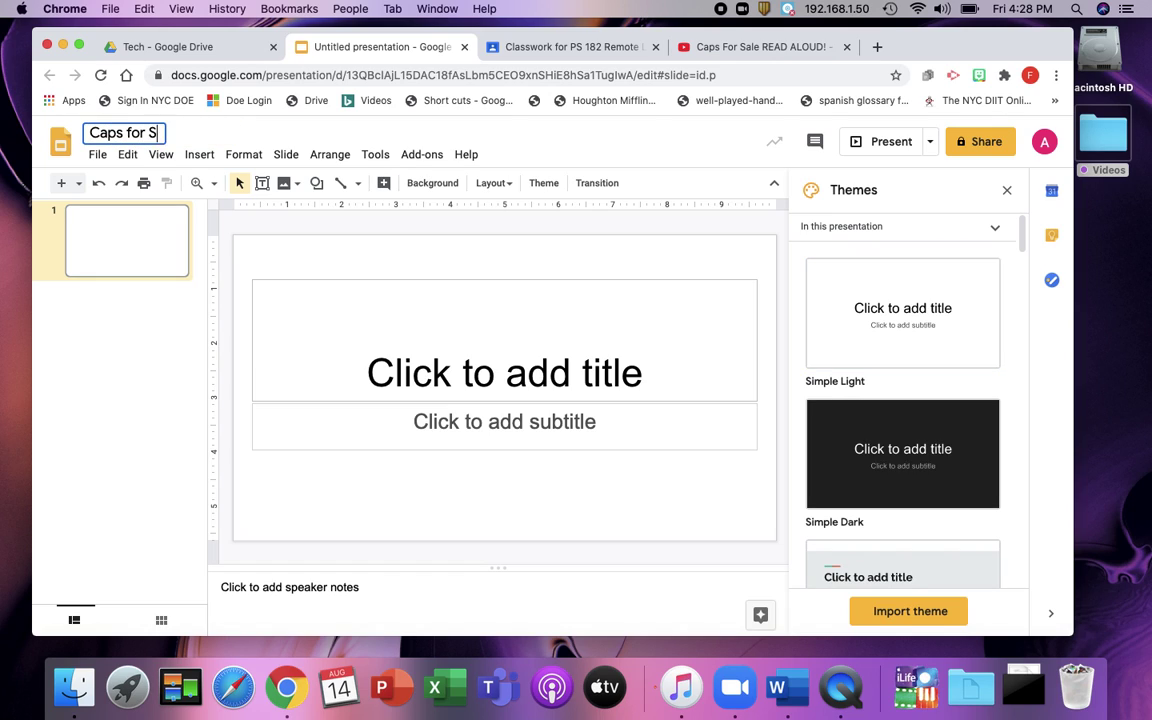
{"action": "type", "text": "ale Read"}
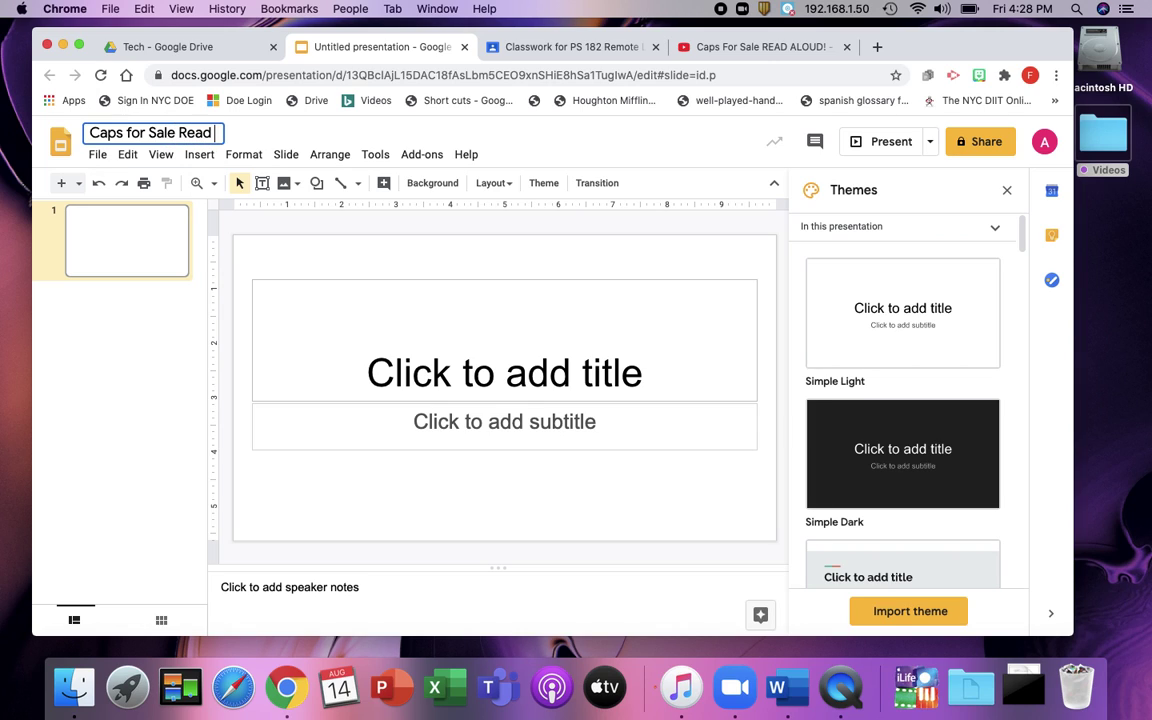
{"action": "type", "text": " Aloud"}
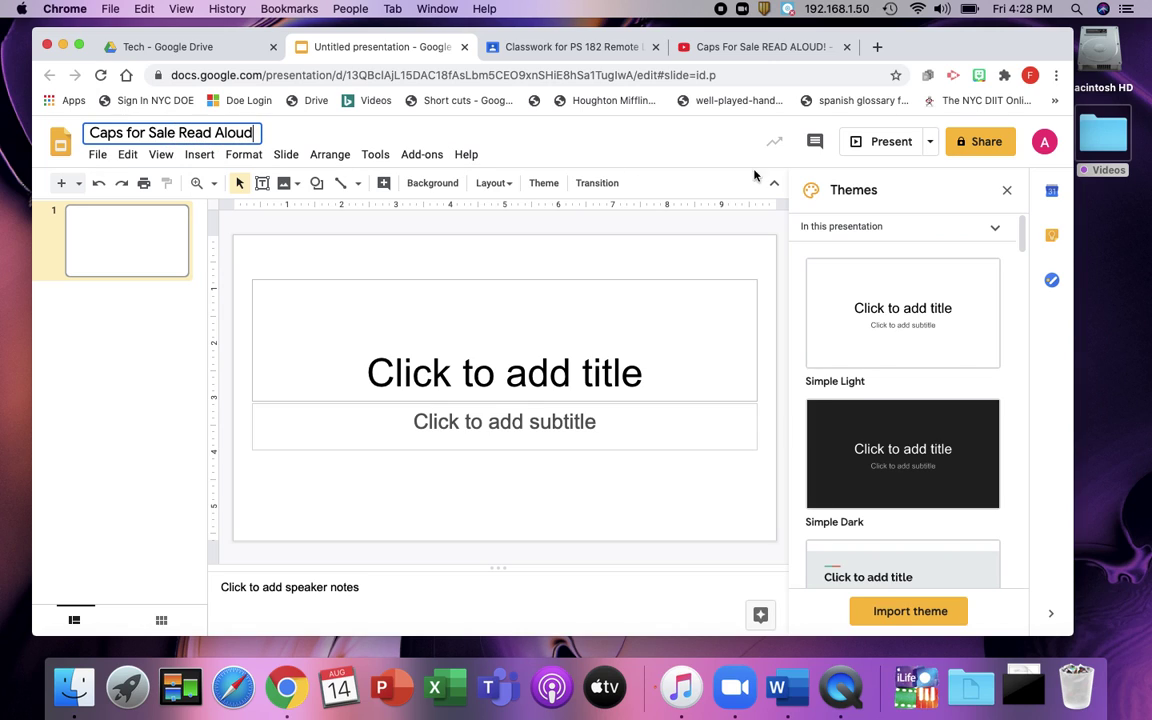
{"action": "left_click", "coordinate": [757, 48]}
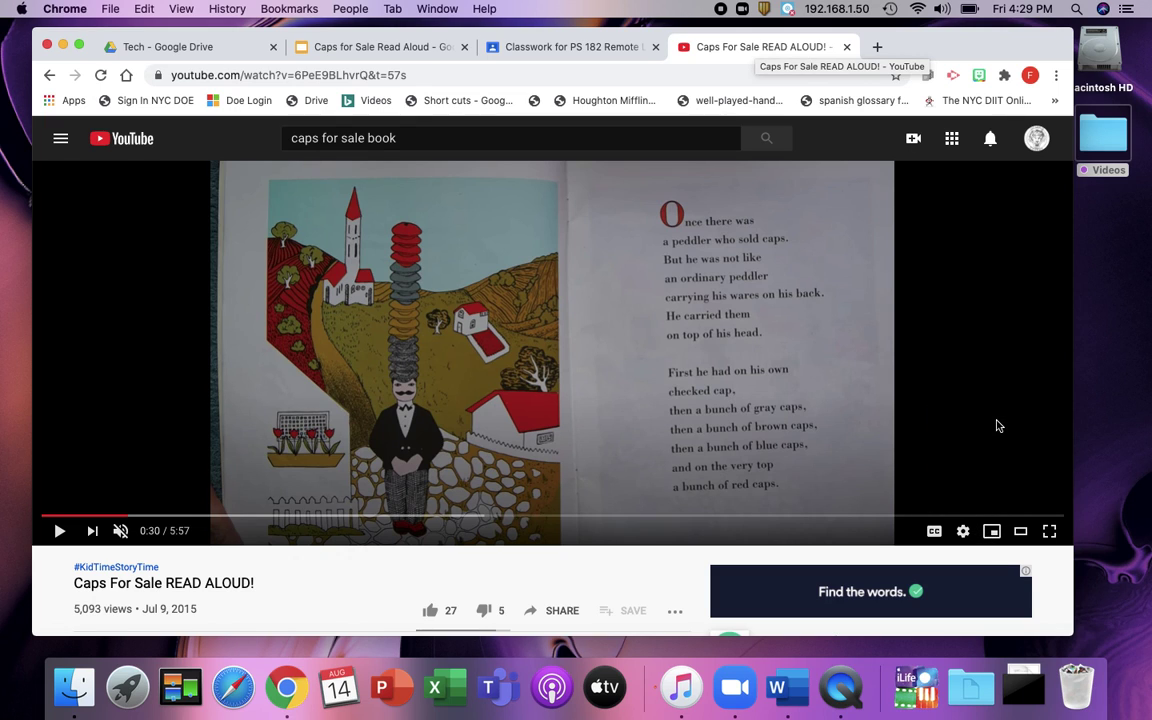
Step: Show the Caps For Sale READ ALOUD! video full screen on its opening book page
{"action": "left_click", "coordinate": [1049, 531]}
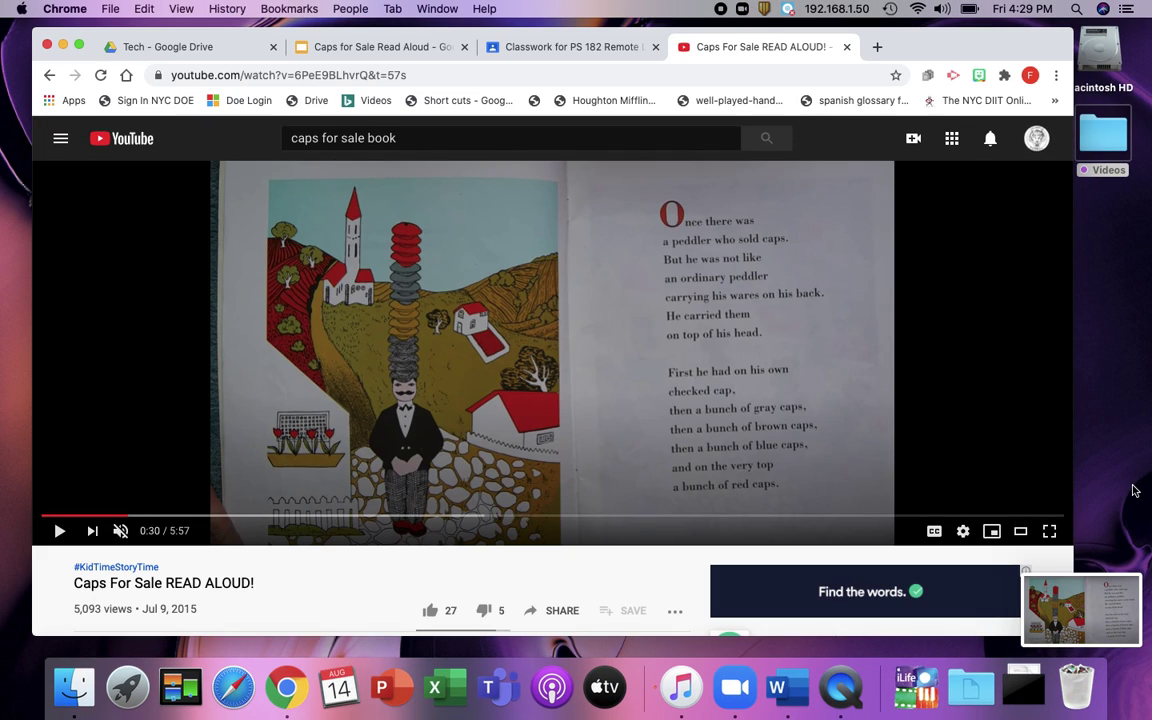
Step: Apply the Simple Dark theme to the presentation
{"action": "left_click", "coordinate": [343, 49]}
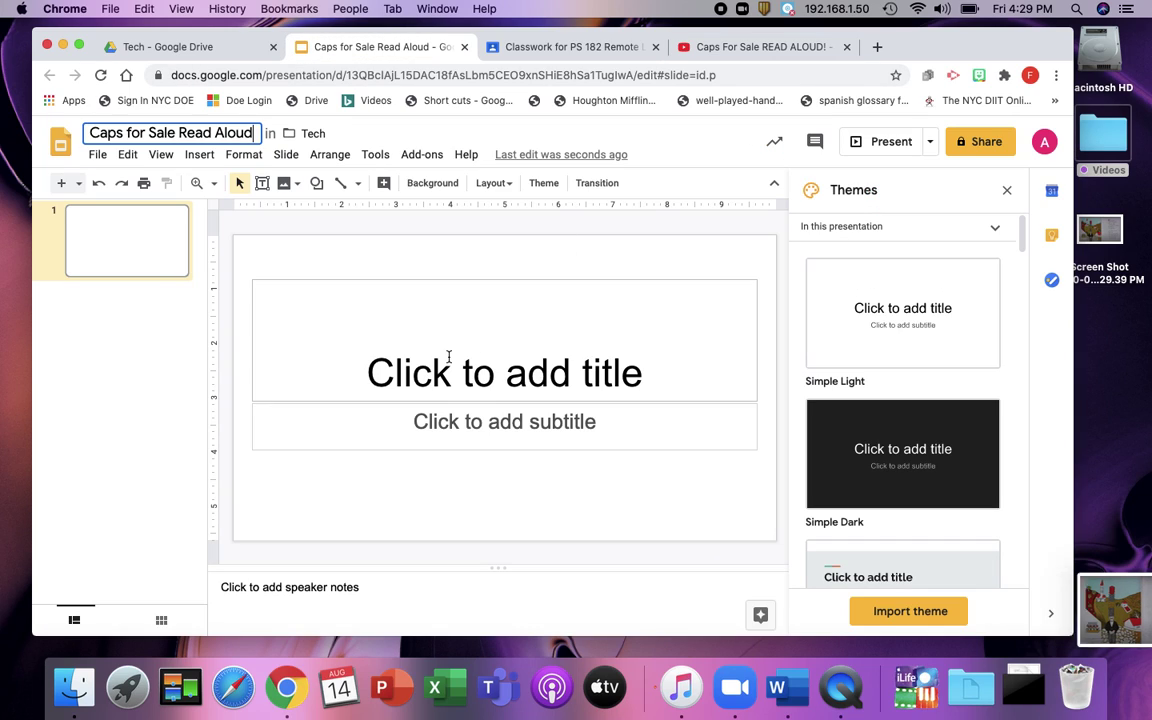
{"action": "left_click", "coordinate": [902, 450]}
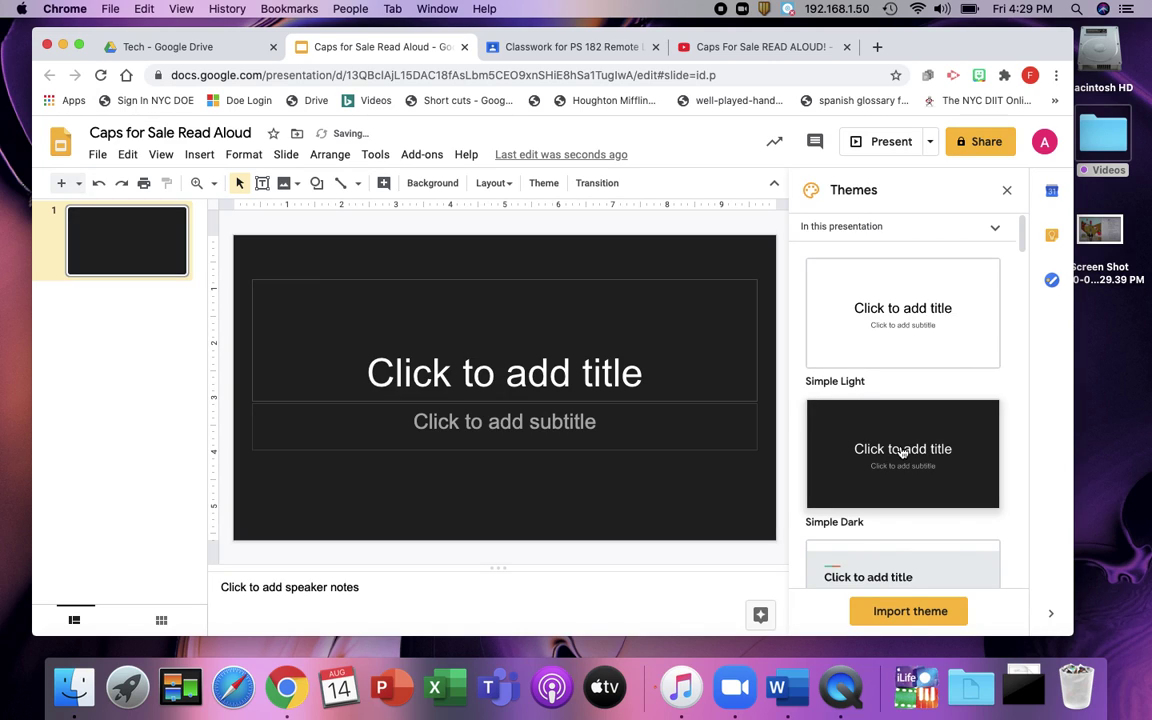
{"action": "left_click", "coordinate": [1007, 190]}
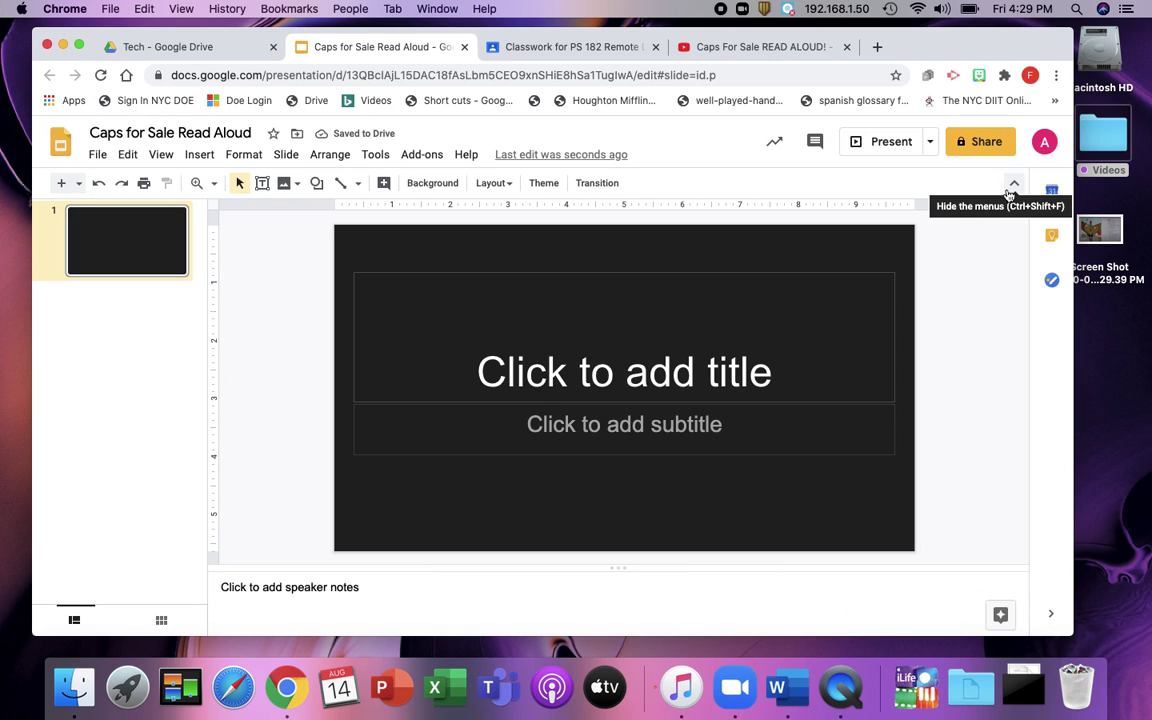
Step: Give slide 1 the title 'Caps for Sale' and the subtitle 'Read Aloud'
{"action": "left_click", "coordinate": [641, 362]}
{"action": "type", "text": "Caps for "}
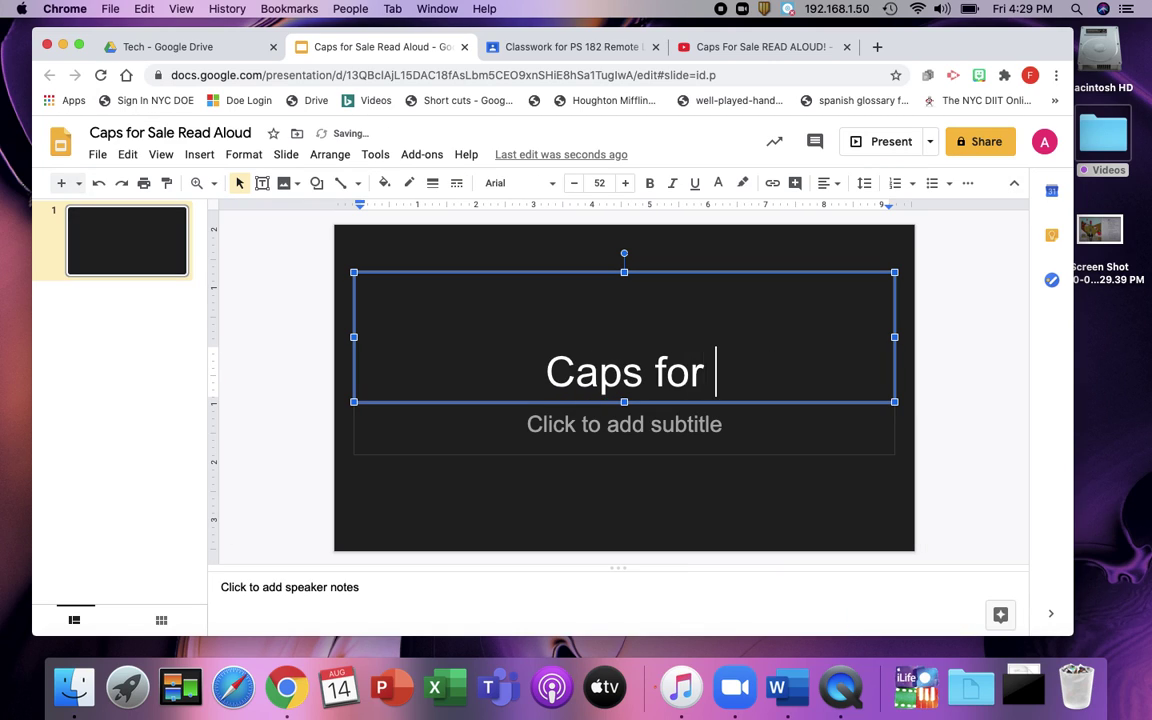
{"action": "type", "text": "Sale Tea"}
{"action": "key", "text": "BackSpace"}
{"action": "key", "text": "BackSpace"}
{"action": "key", "text": "BackSpace"}
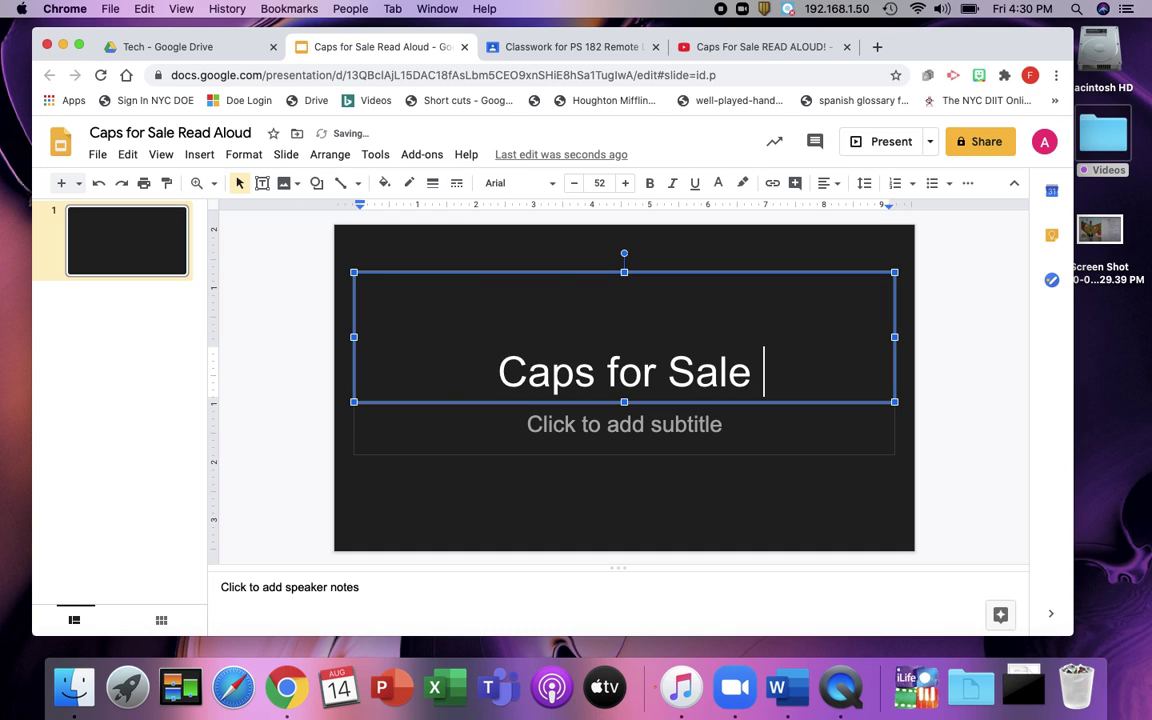
{"action": "type", "text": "Read Al"}
{"action": "key", "text": "BackSpace"}
{"action": "key", "text": "BackSpace"}
{"action": "key", "text": "BackSpace"}
{"action": "key", "text": "BackSpace"}
{"action": "key", "text": "BackSpace"}
{"action": "key", "text": "BackSpace"}
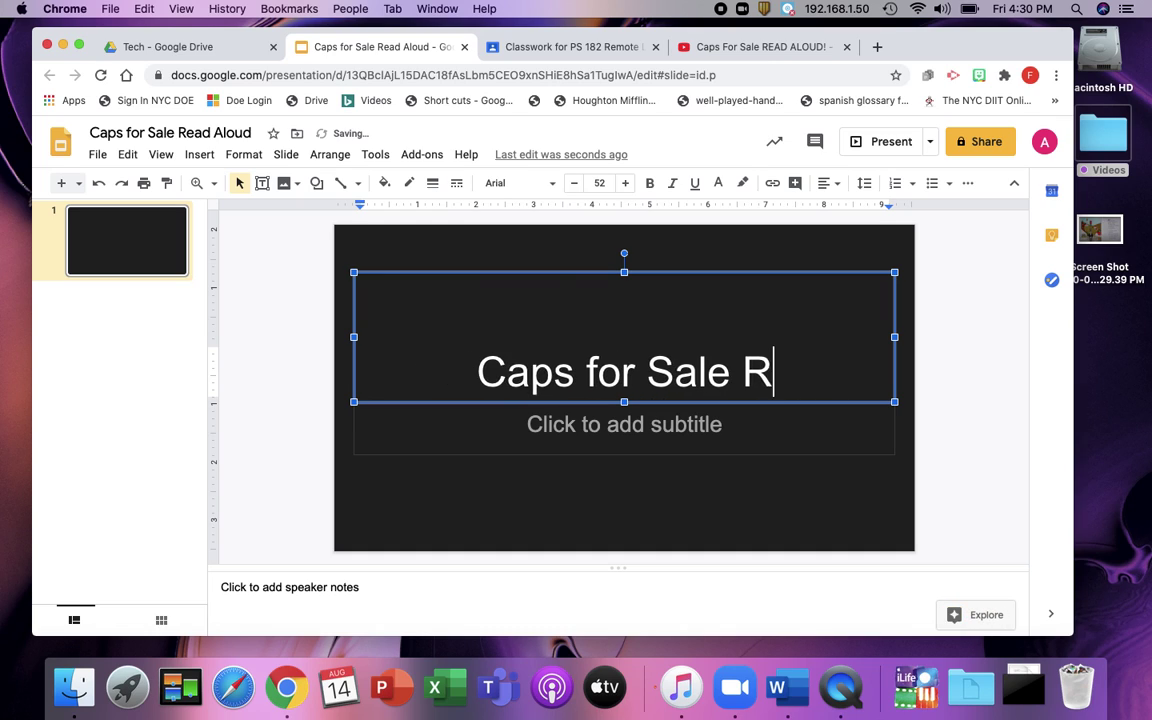
{"action": "key", "text": "BackSpace"}
{"action": "key", "text": "BackSpace"}
{"action": "left_click", "coordinate": [624, 424]}
{"action": "type", "text": "Re"}
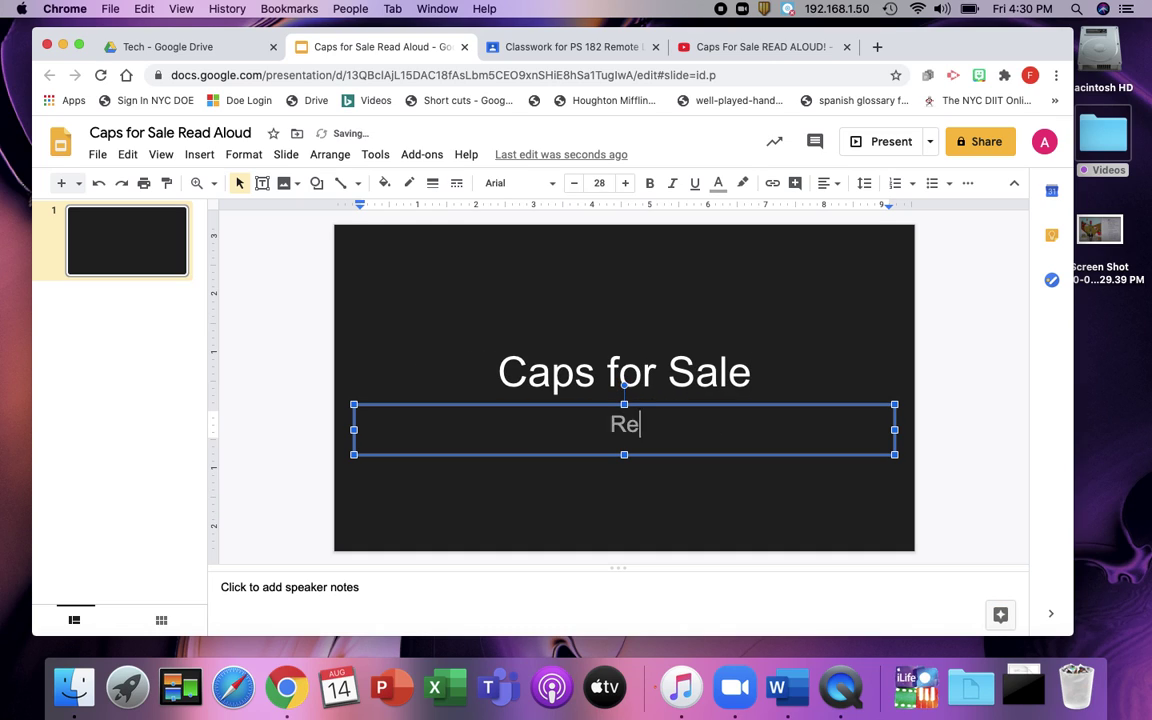
{"action": "type", "text": "ad Aloud"}
Step: Underline the 'Caps for Sale' title text
{"action": "left_click", "coordinate": [753, 374]}
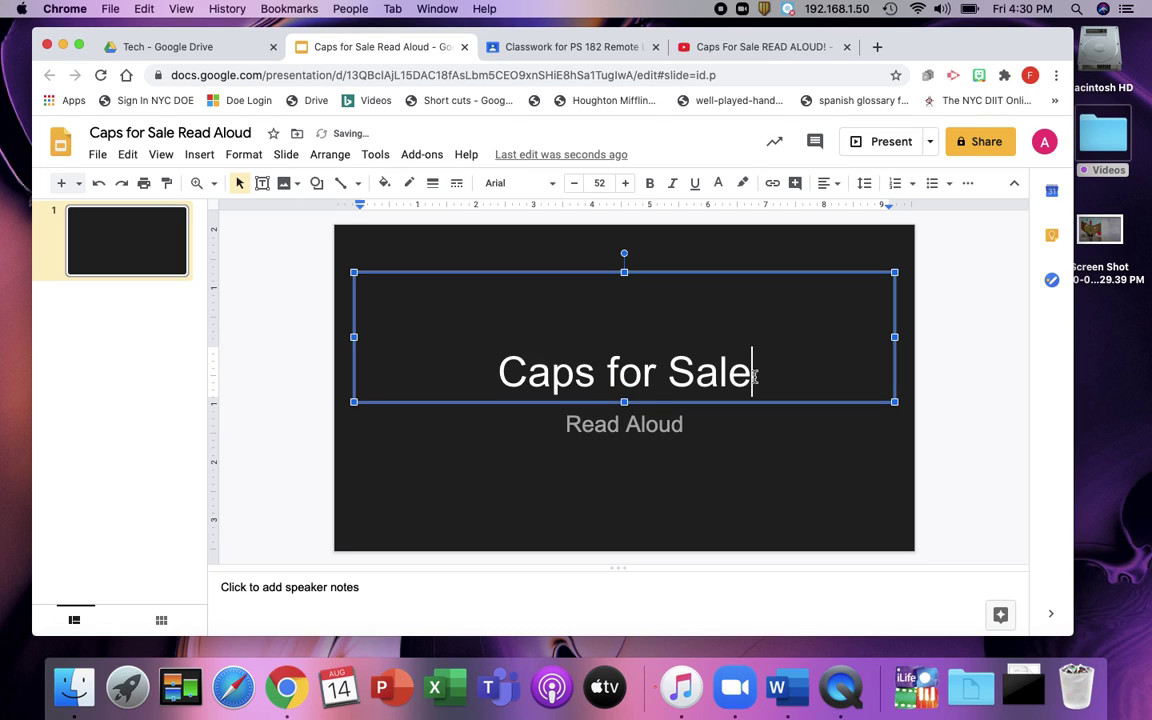
{"action": "left_click_drag", "start_coordinate": [753, 374], "coordinate": [458, 383]}
{"action": "left_click", "coordinate": [695, 183]}
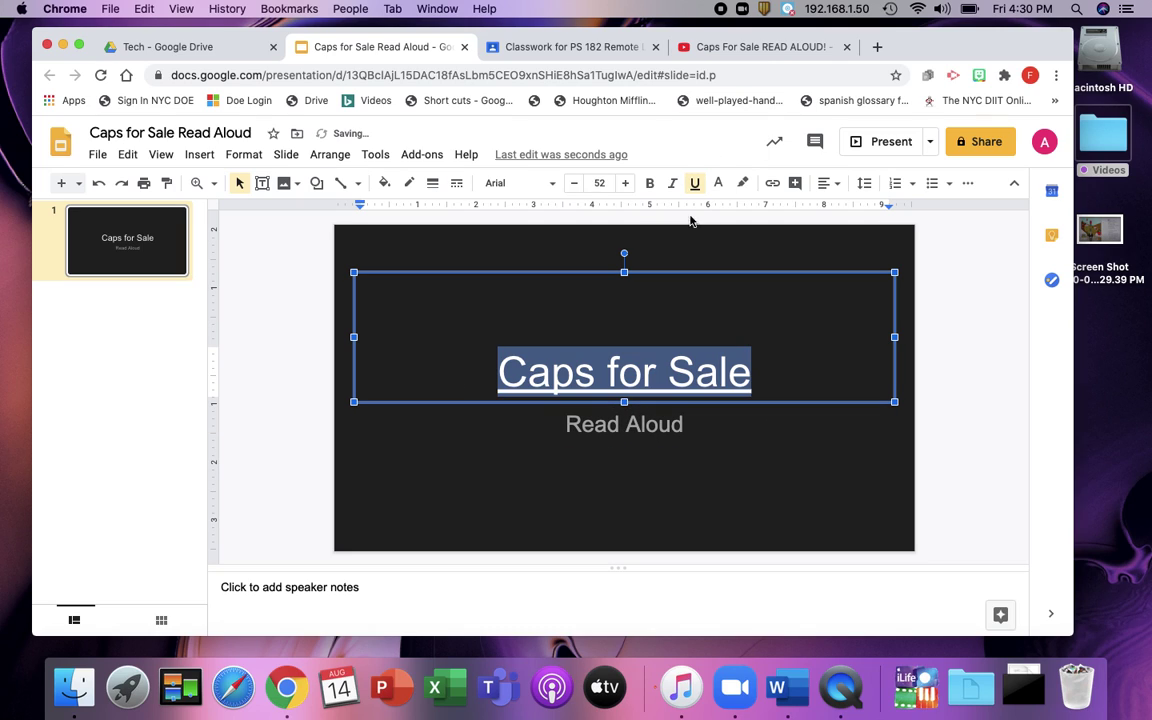
{"action": "left_click", "coordinate": [277, 352]}
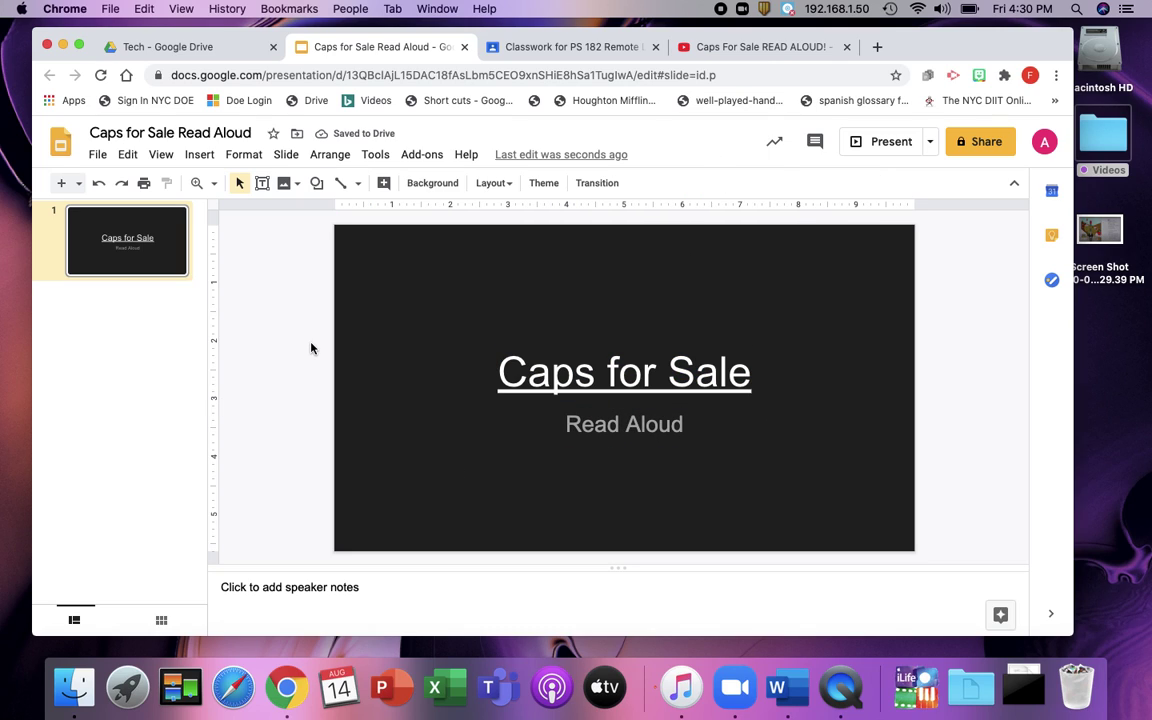
Step: Add a second slide with the Blank layout
{"action": "left_click", "coordinate": [62, 184]}
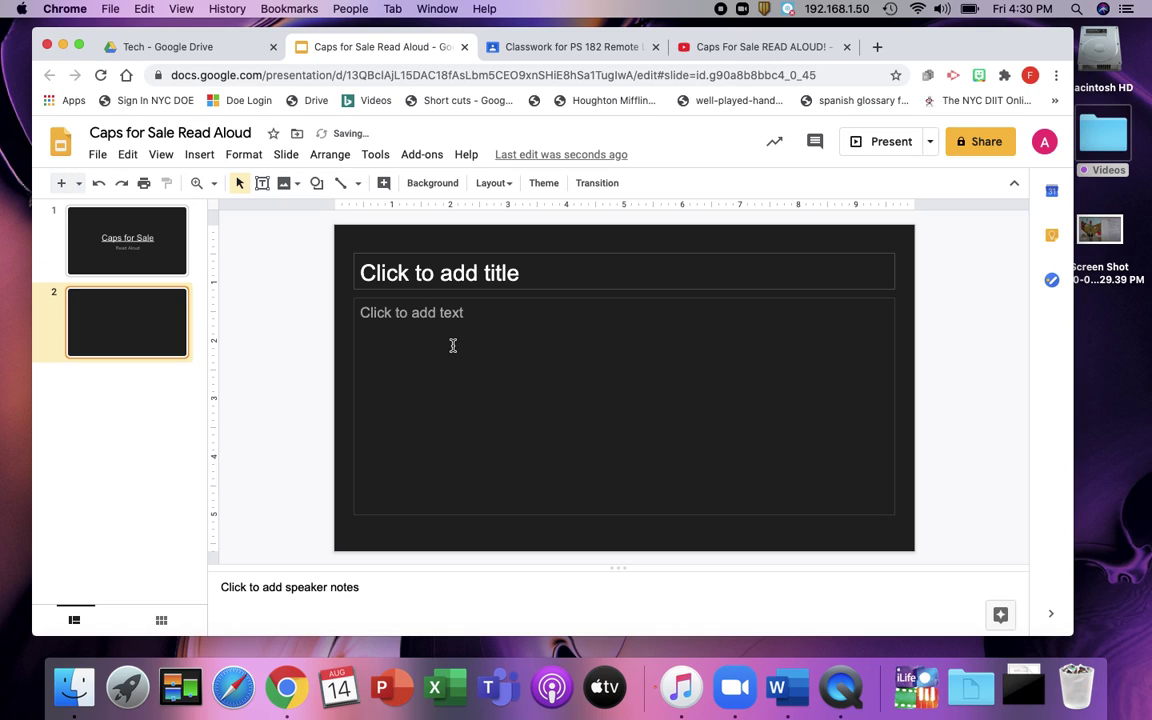
{"action": "left_click", "coordinate": [573, 254]}
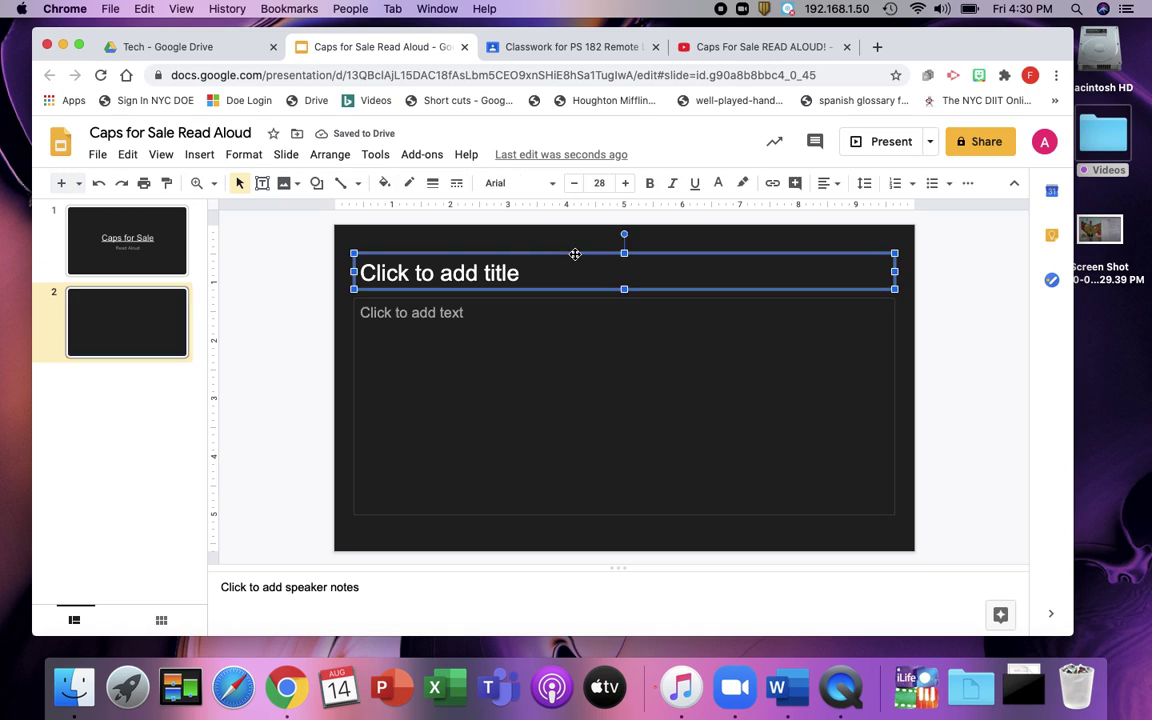
{"action": "left_click", "coordinate": [512, 238]}
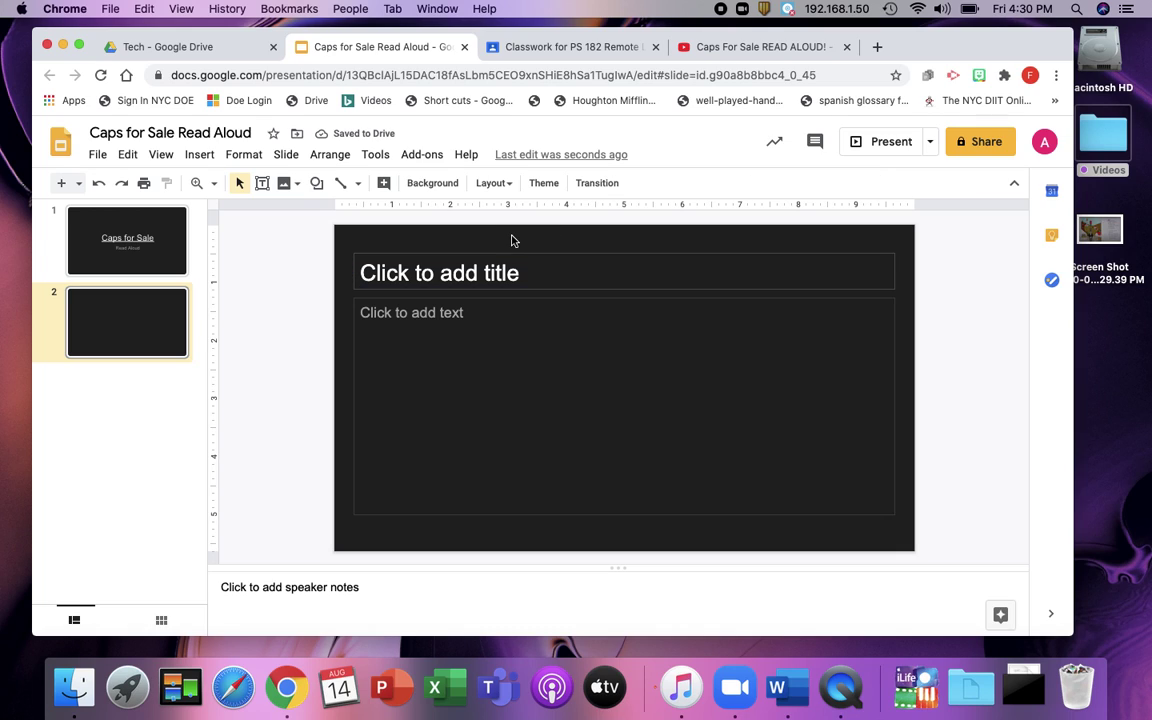
{"action": "left_click", "coordinate": [493, 183]}
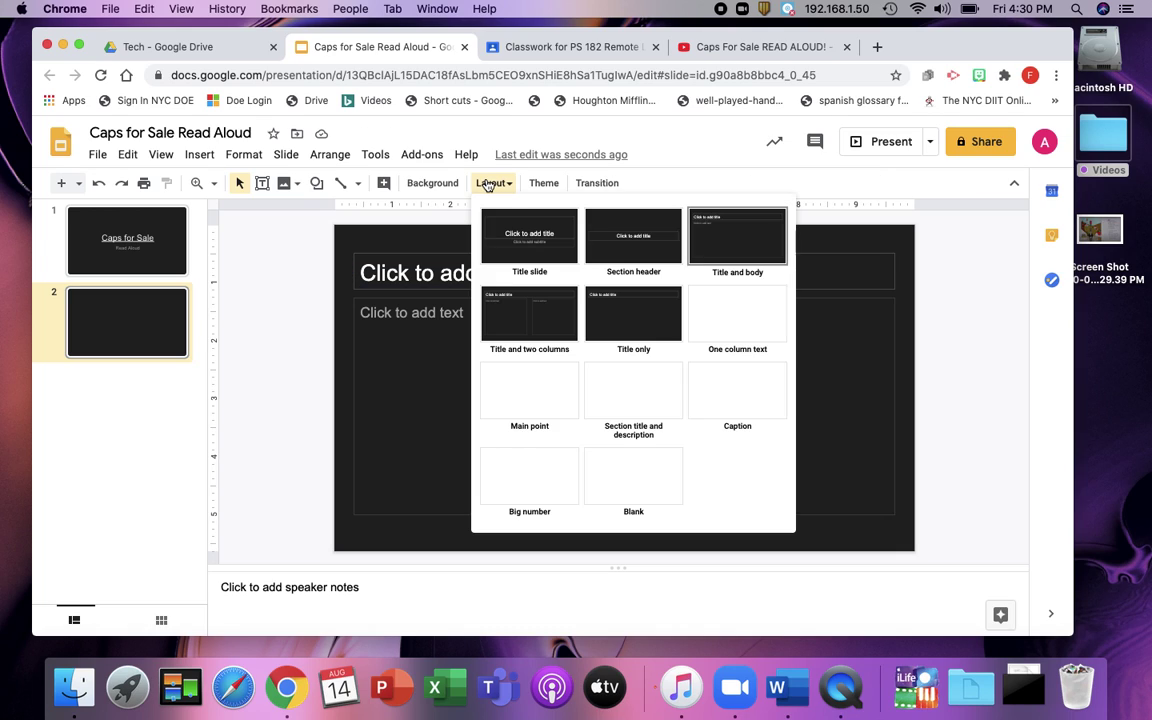
{"action": "left_click", "coordinate": [655, 496]}
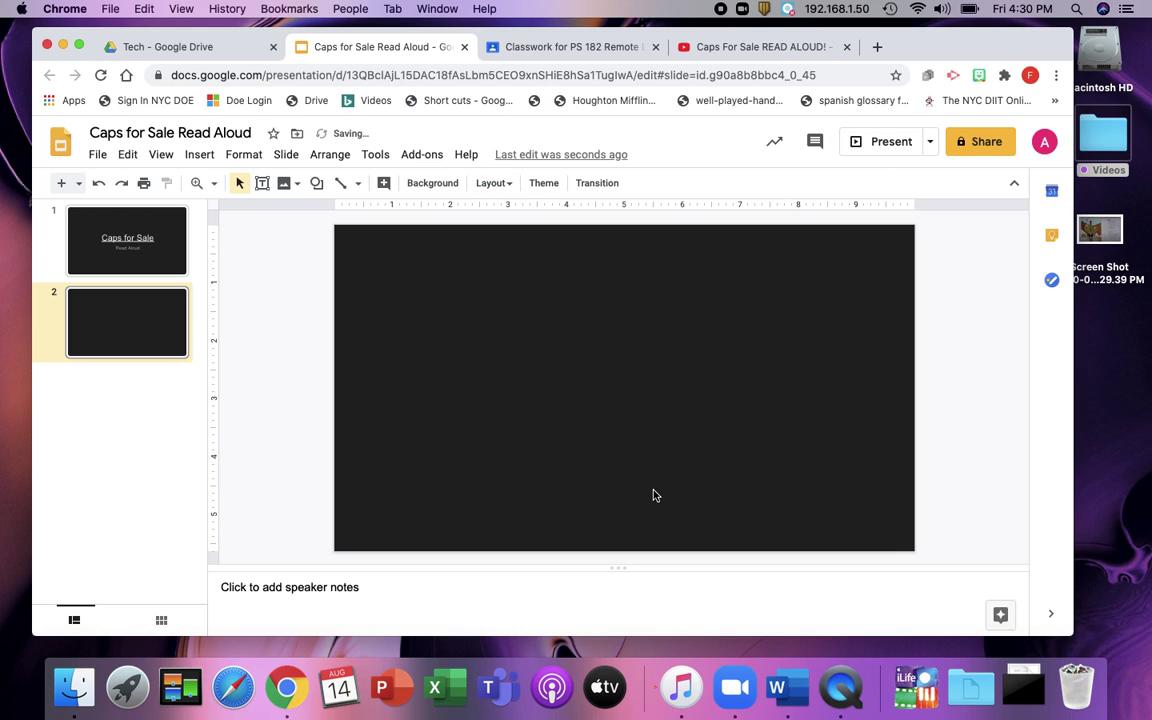
Step: Drag the book-page screenshot from the desktop onto slide 2, then delete it
{"action": "left_click", "coordinate": [1113, 235]}
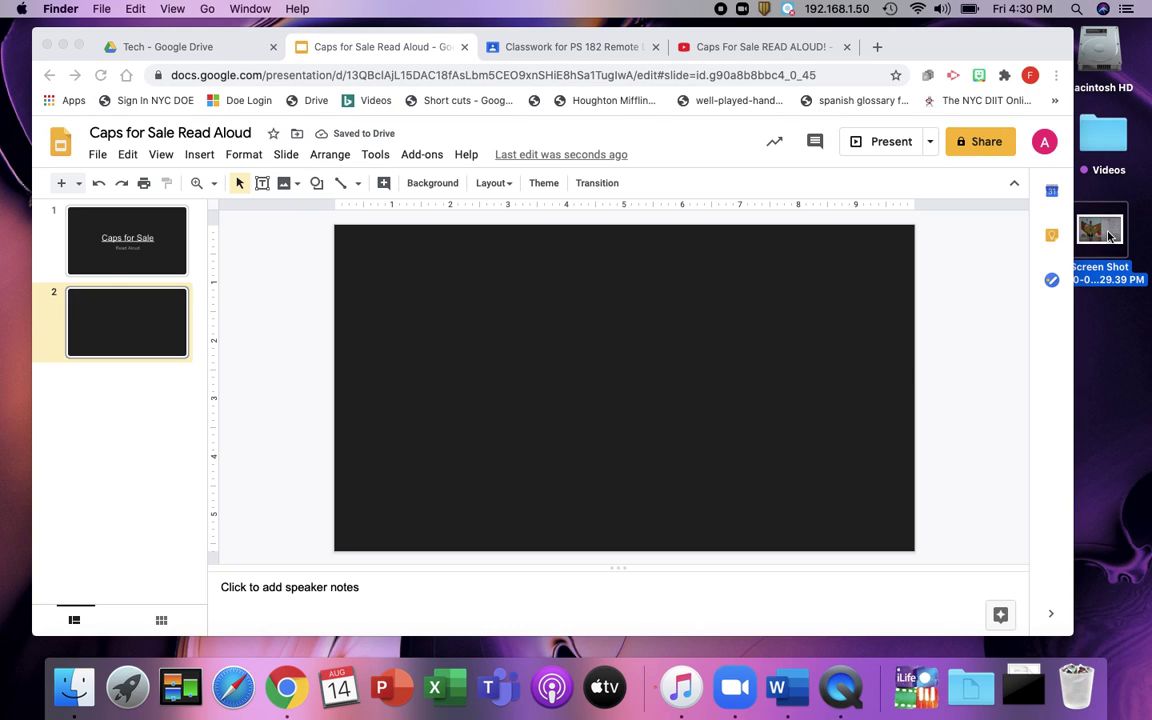
{"action": "left_click_drag", "start_coordinate": [1108, 236], "coordinate": [697, 325]}
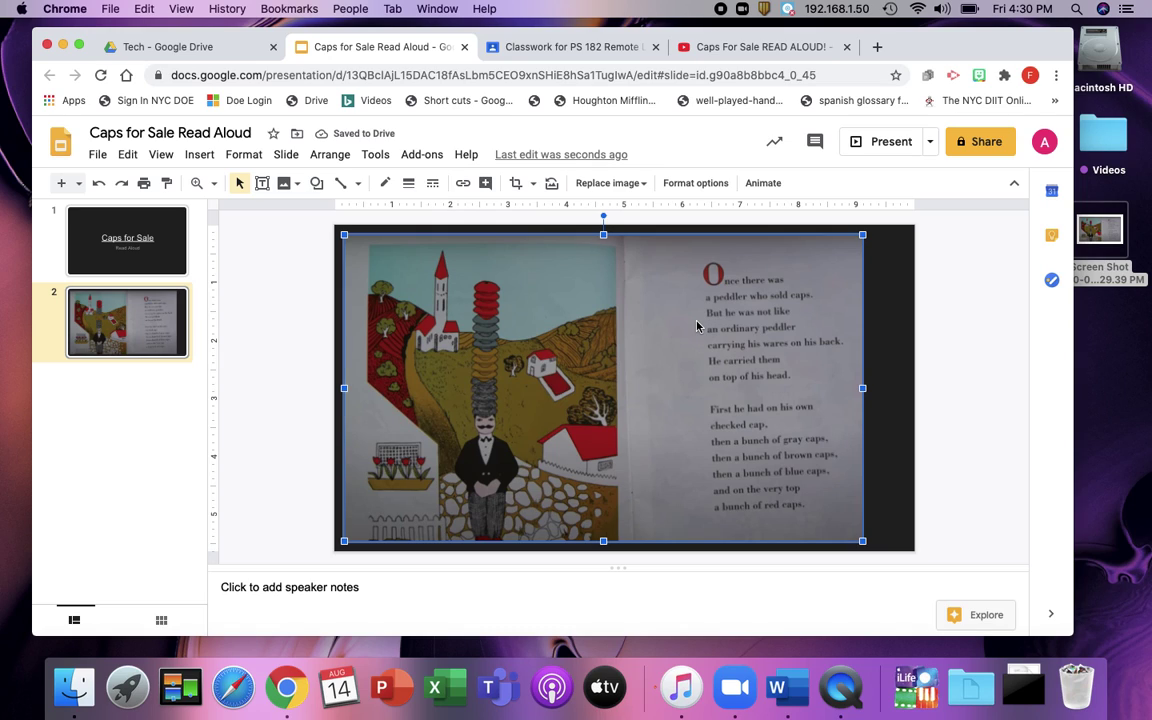
{"action": "key", "text": "Delete"}
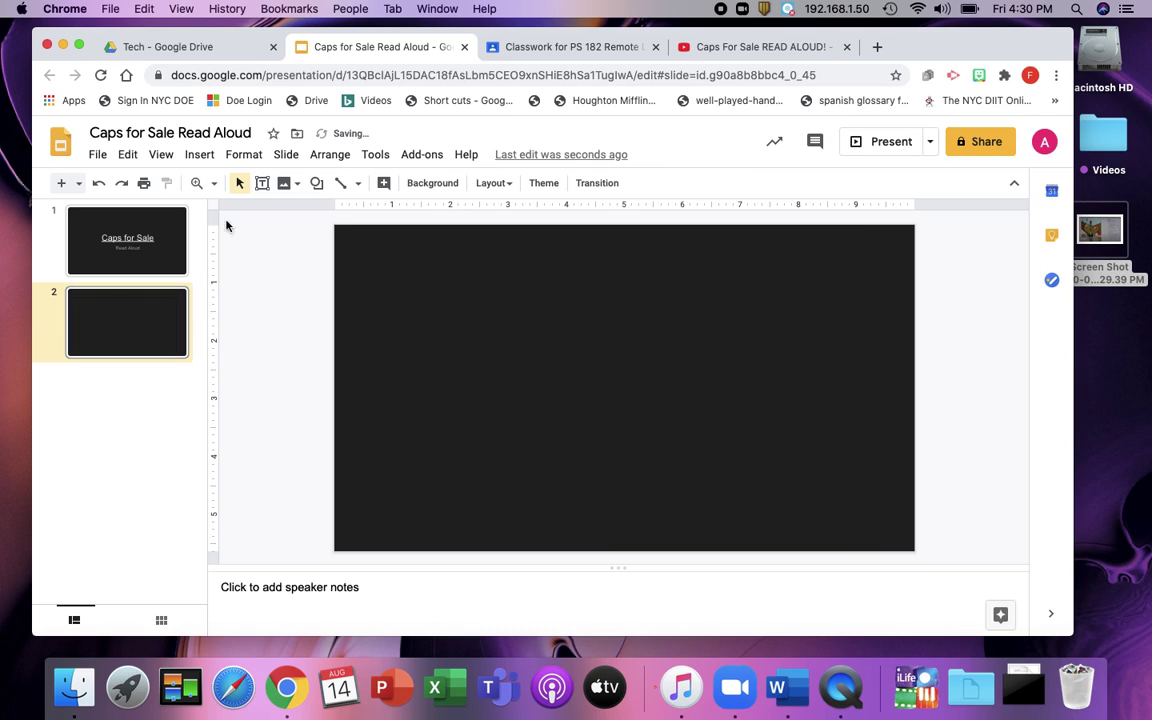
Step: Upload the Screen Shot book-page image from the computer and centre it on slide 2
{"action": "left_click", "coordinate": [201, 155]}
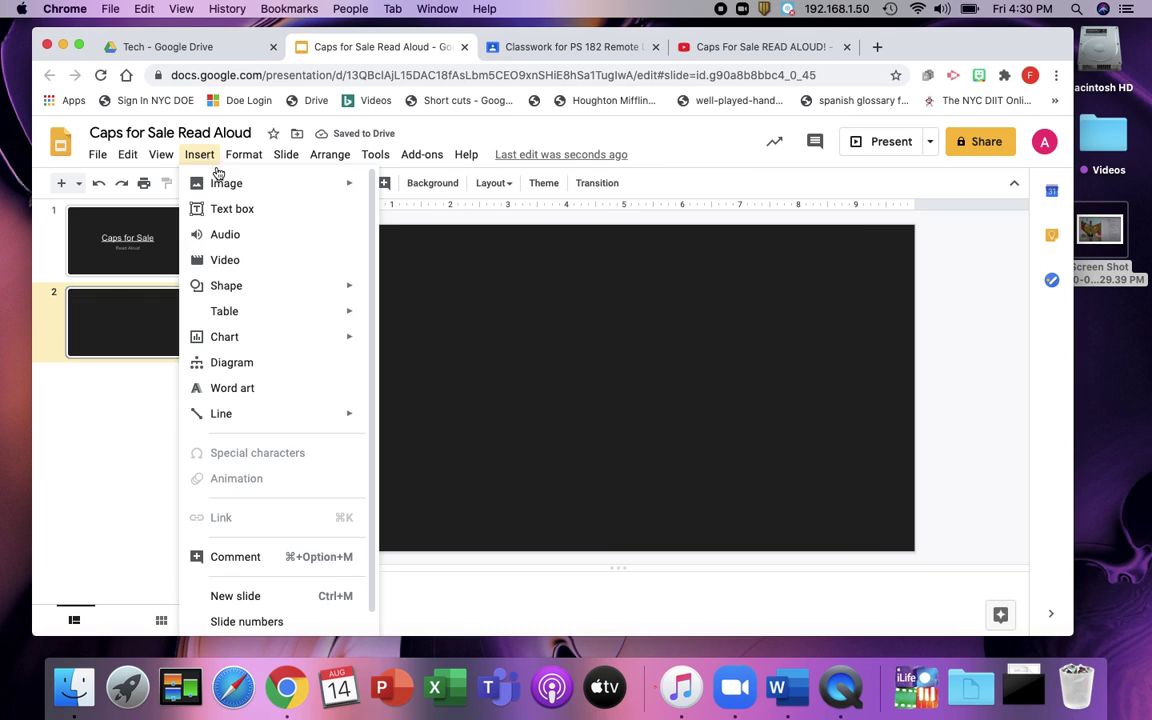
{"action": "mouse_move", "coordinate": [247, 188]}
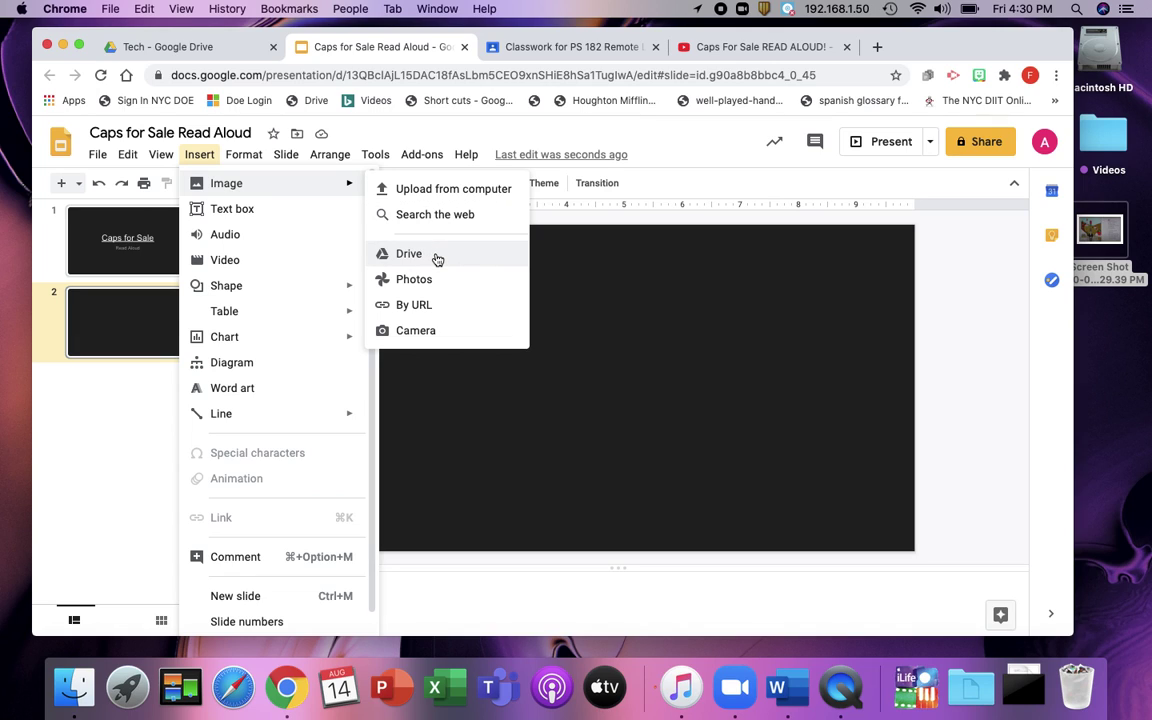
{"action": "left_click", "coordinate": [463, 189]}
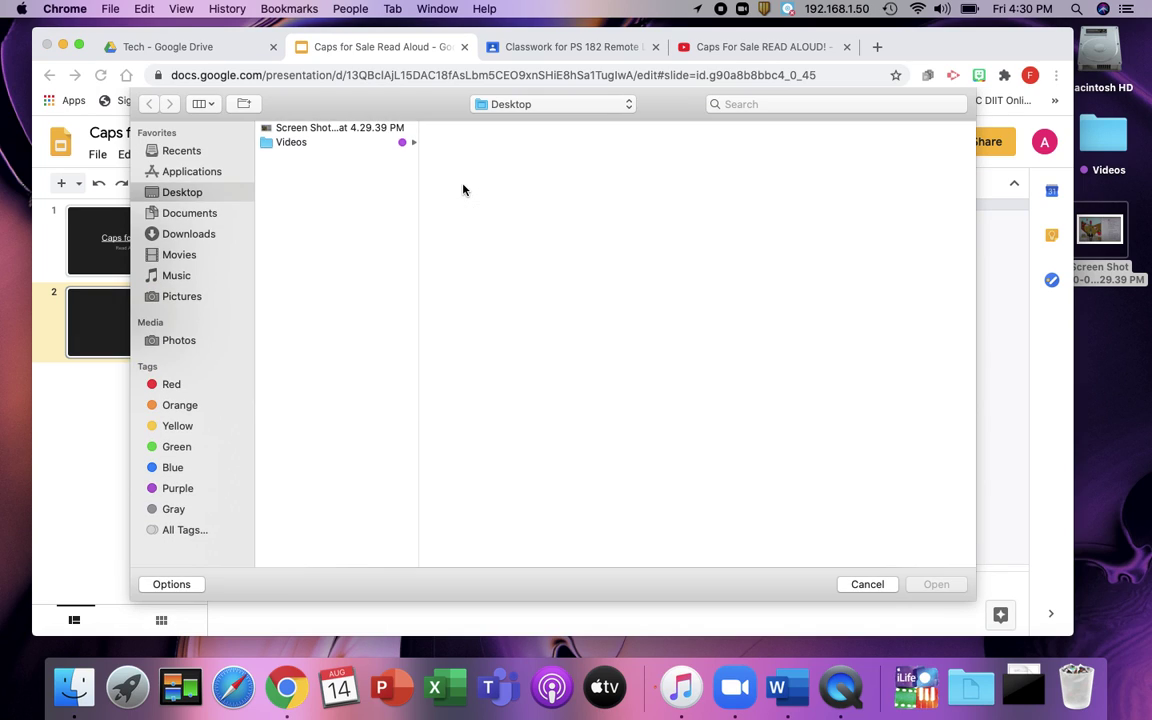
{"action": "left_click", "coordinate": [332, 130]}
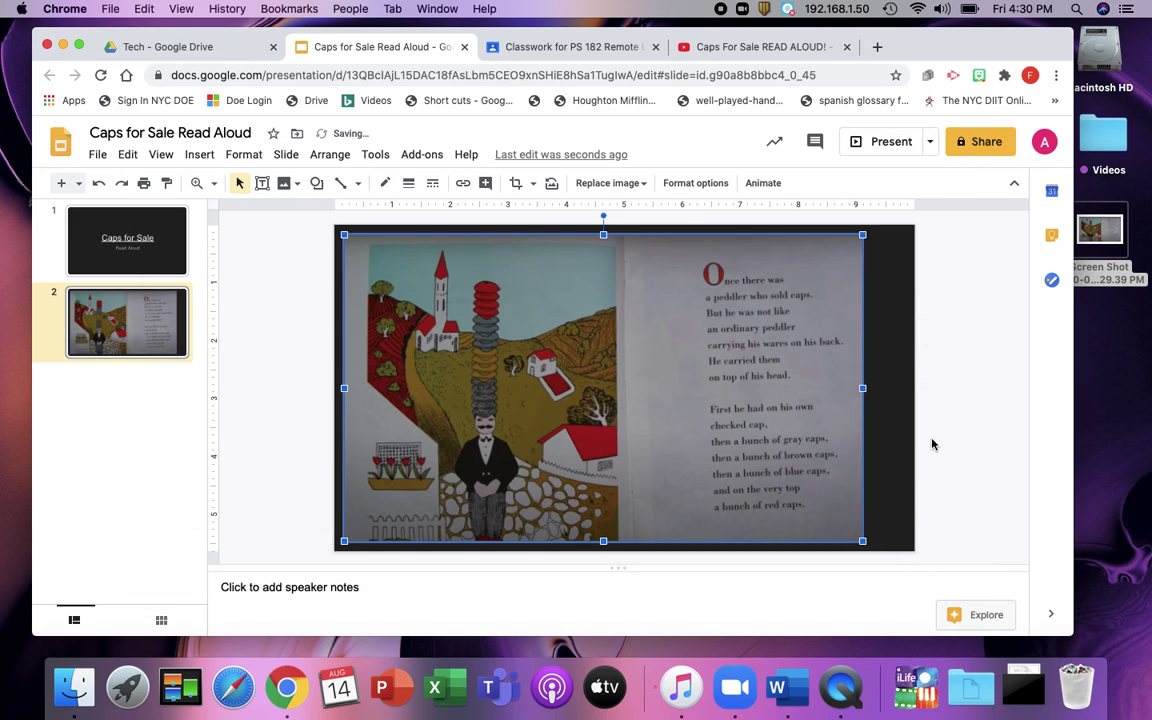
{"action": "left_click_drag", "start_coordinate": [734, 397], "coordinate": [770, 398]}
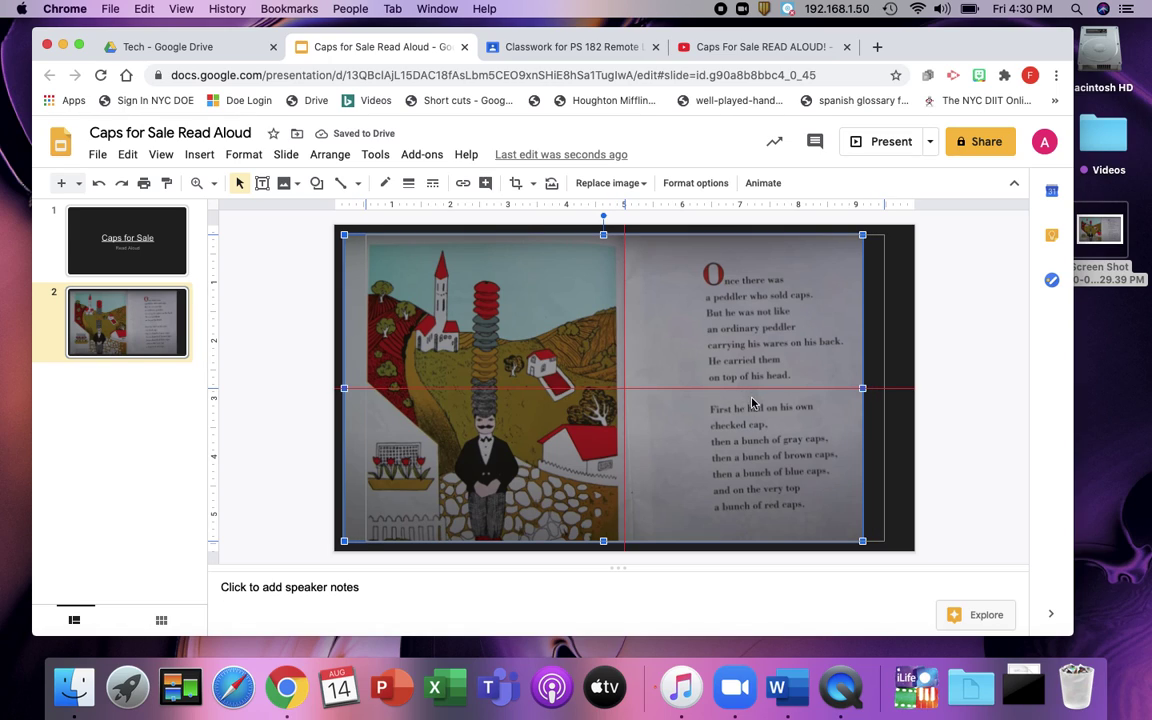
{"action": "left_click", "coordinate": [301, 373]}
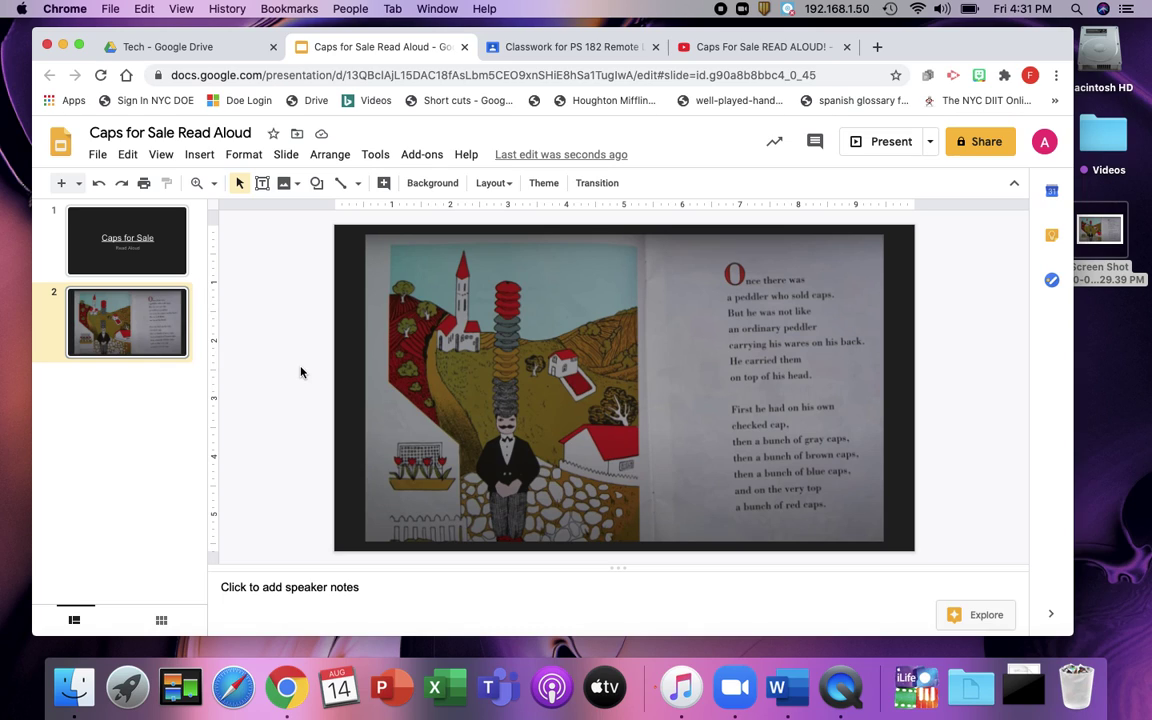
Step: Expand the Classwork 'Add voice directions' post and follow its Online Voice Recorder link
{"action": "left_click", "coordinate": [566, 47]}
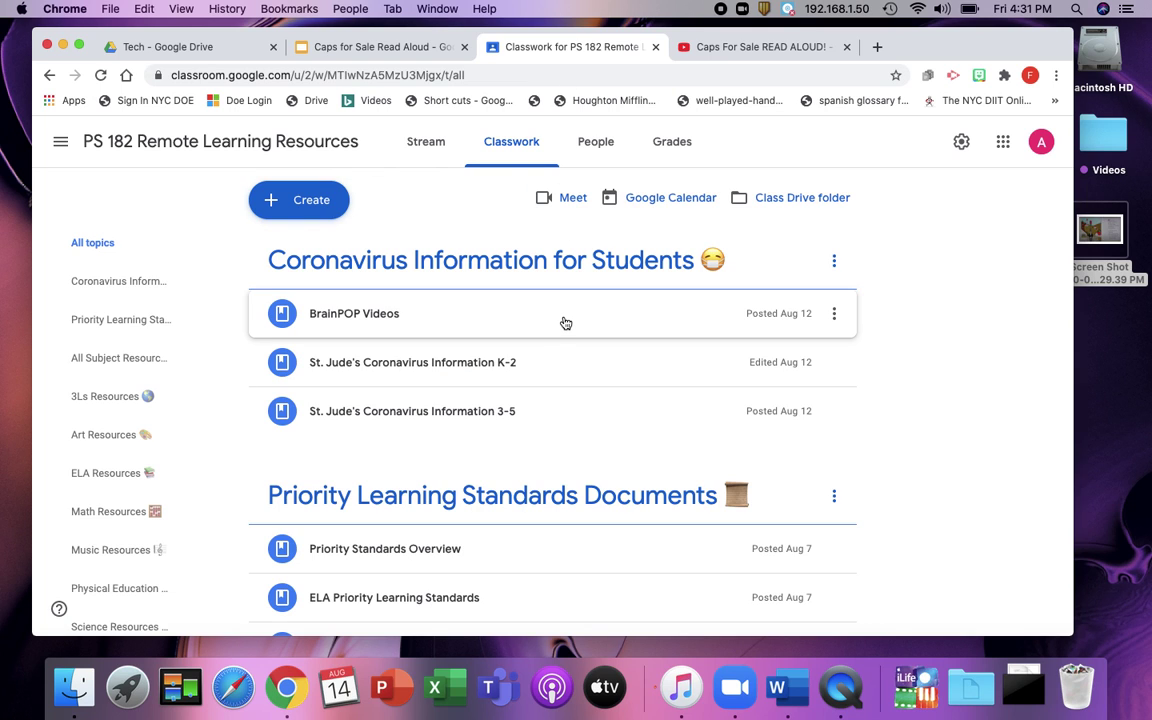
{"action": "scroll", "coordinate": [558, 411], "scroll_direction": "down", "scroll_amount": 5}
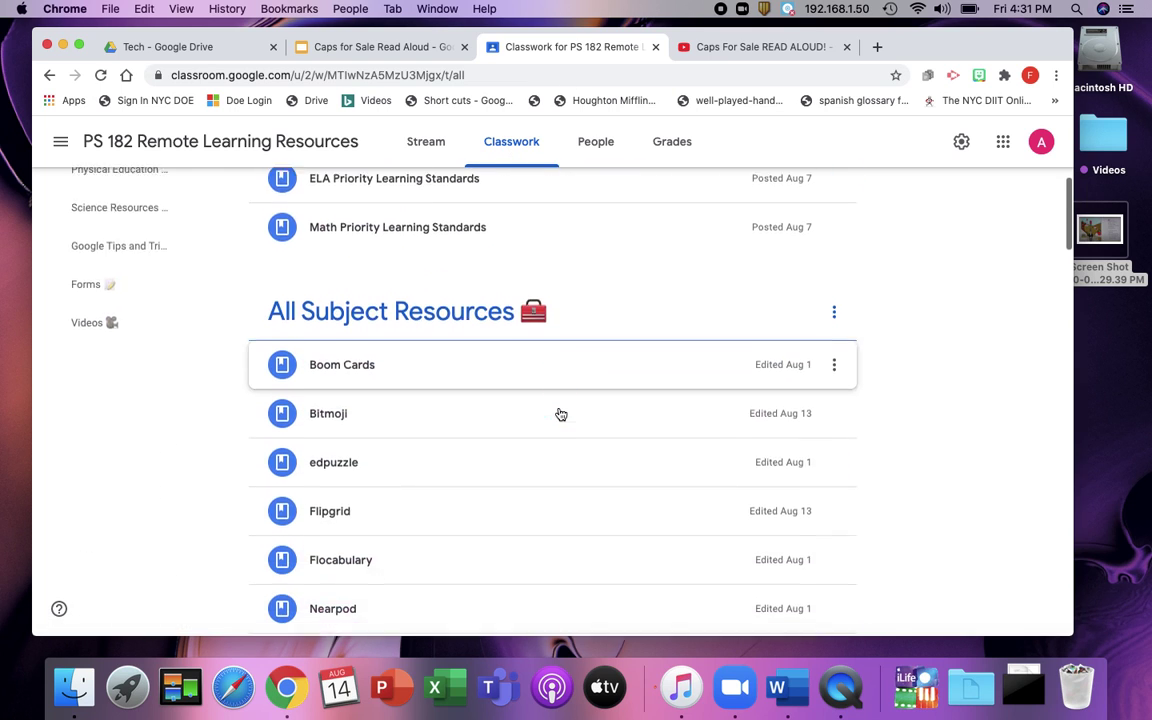
{"action": "scroll", "coordinate": [561, 414], "scroll_direction": "down", "scroll_amount": 14}
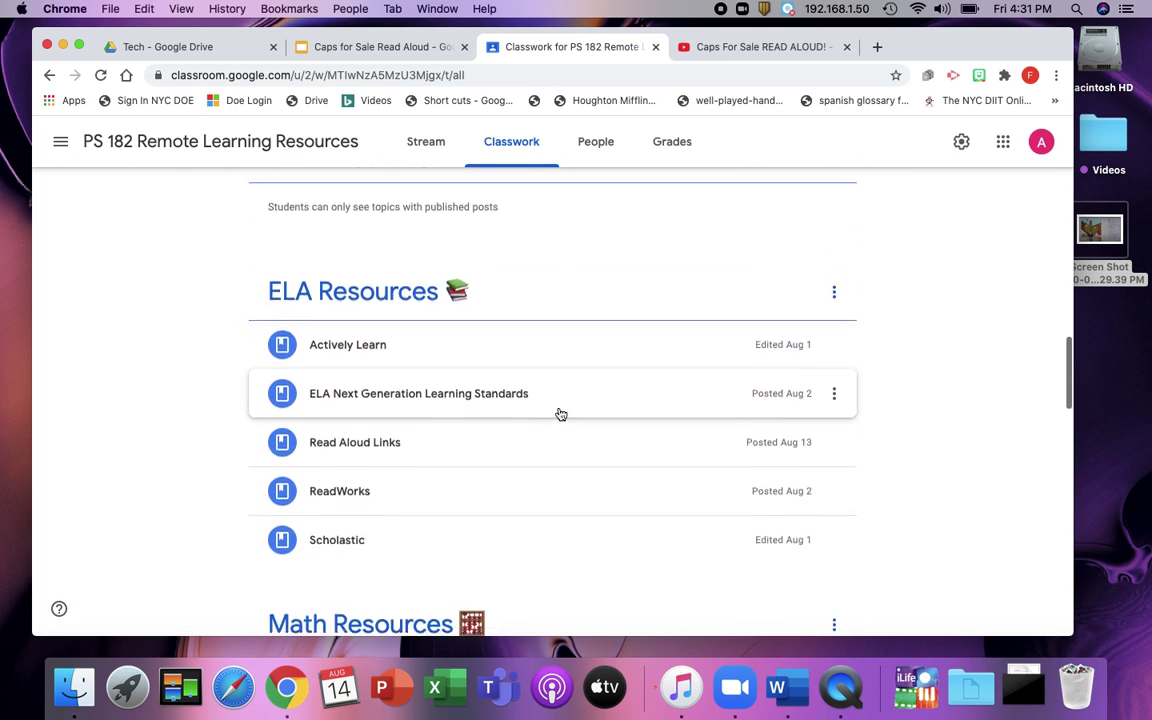
{"action": "scroll", "coordinate": [561, 414], "scroll_direction": "down", "scroll_amount": 12}
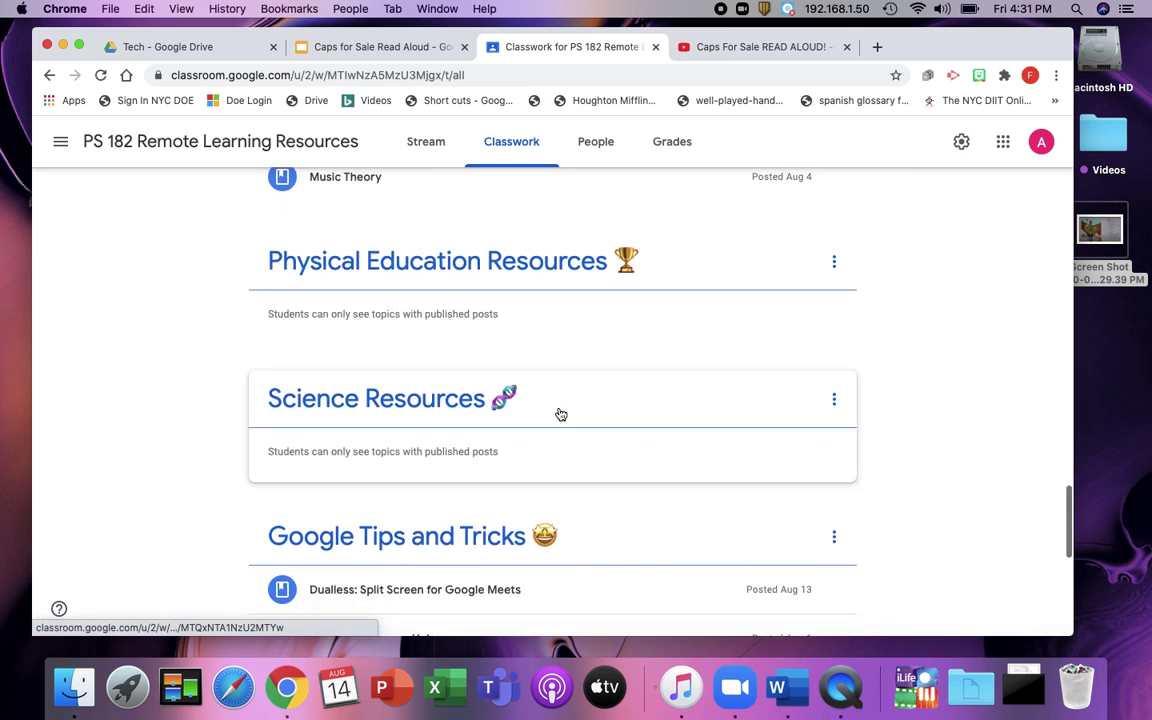
{"action": "scroll", "coordinate": [560, 412], "scroll_direction": "down", "scroll_amount": 3}
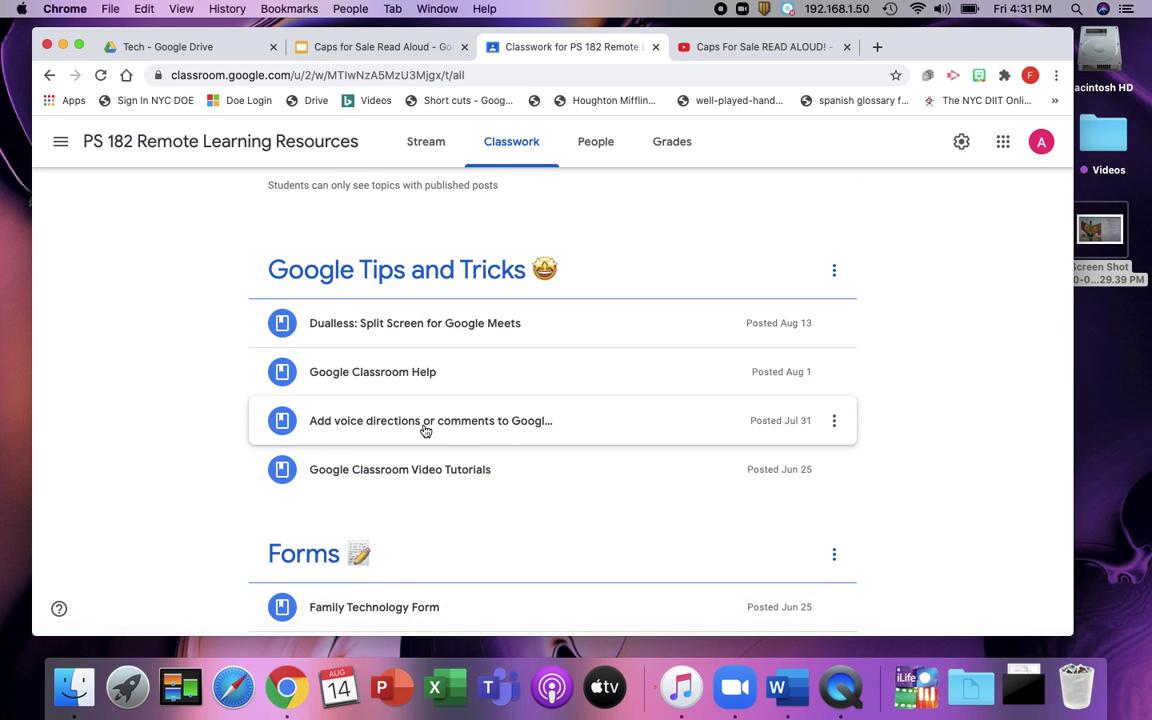
{"action": "left_click", "coordinate": [425, 430]}
{"action": "scroll", "coordinate": [400, 420], "scroll_direction": "down", "scroll_amount": 2}
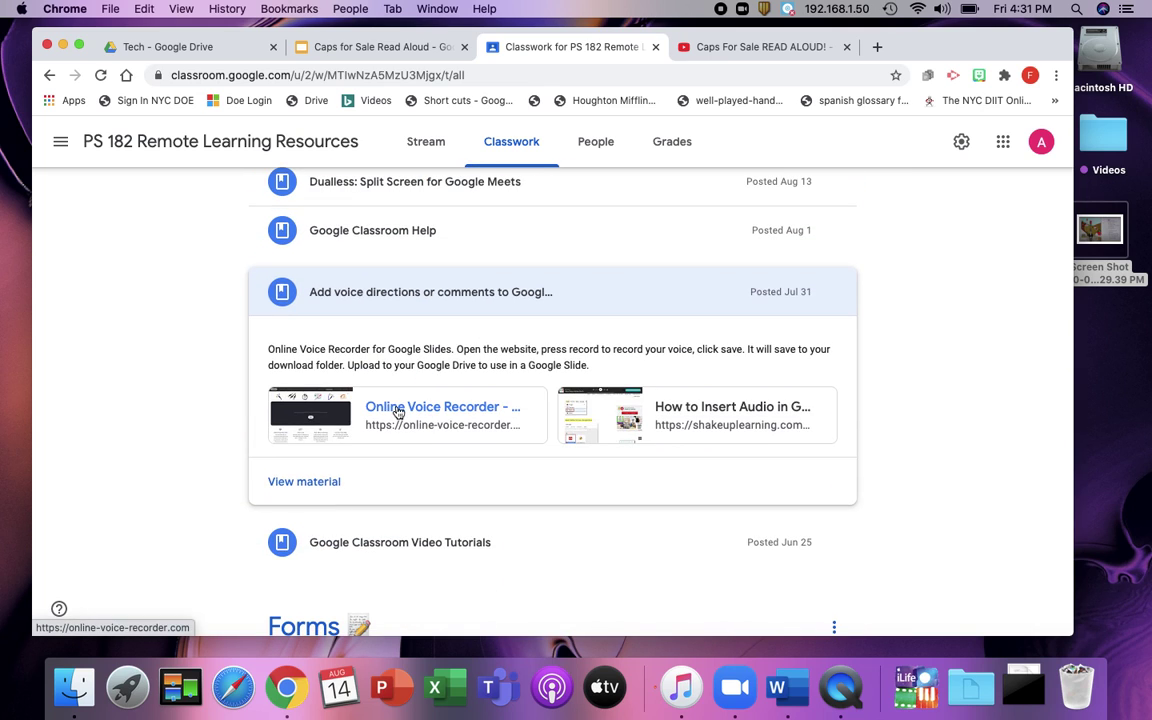
{"action": "left_click", "coordinate": [397, 411]}
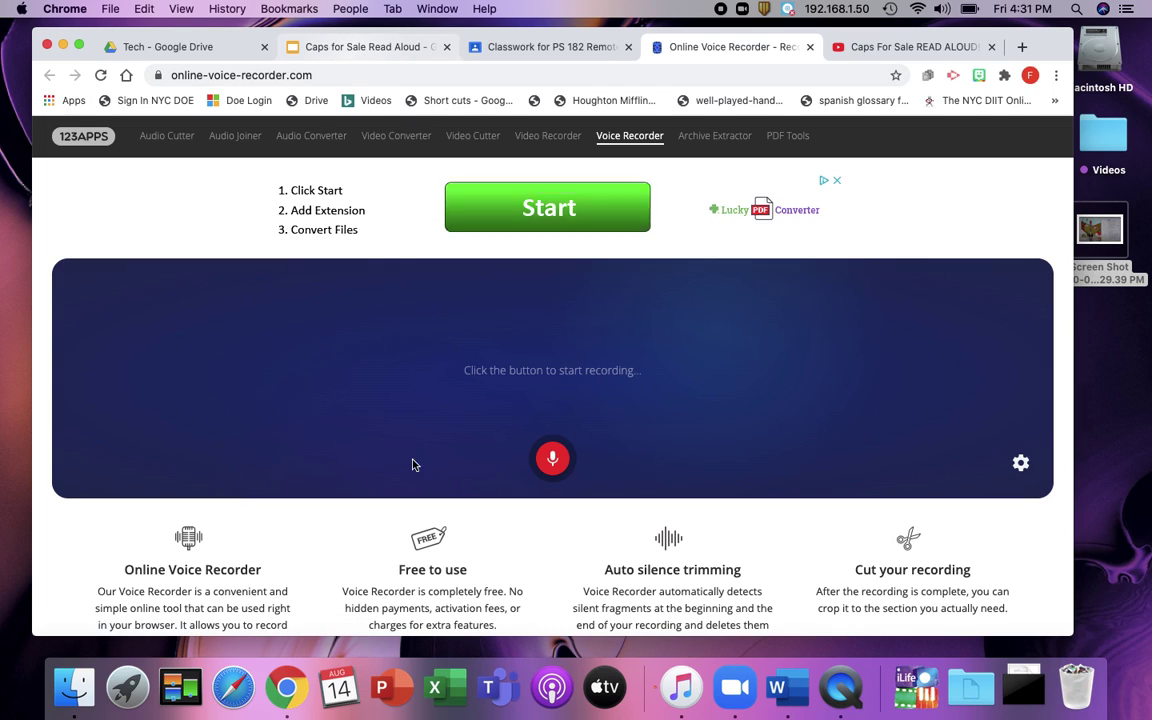
Step: Record a 17.4-second narration of the book page and save it as an mp3
{"action": "left_click", "coordinate": [553, 462]}
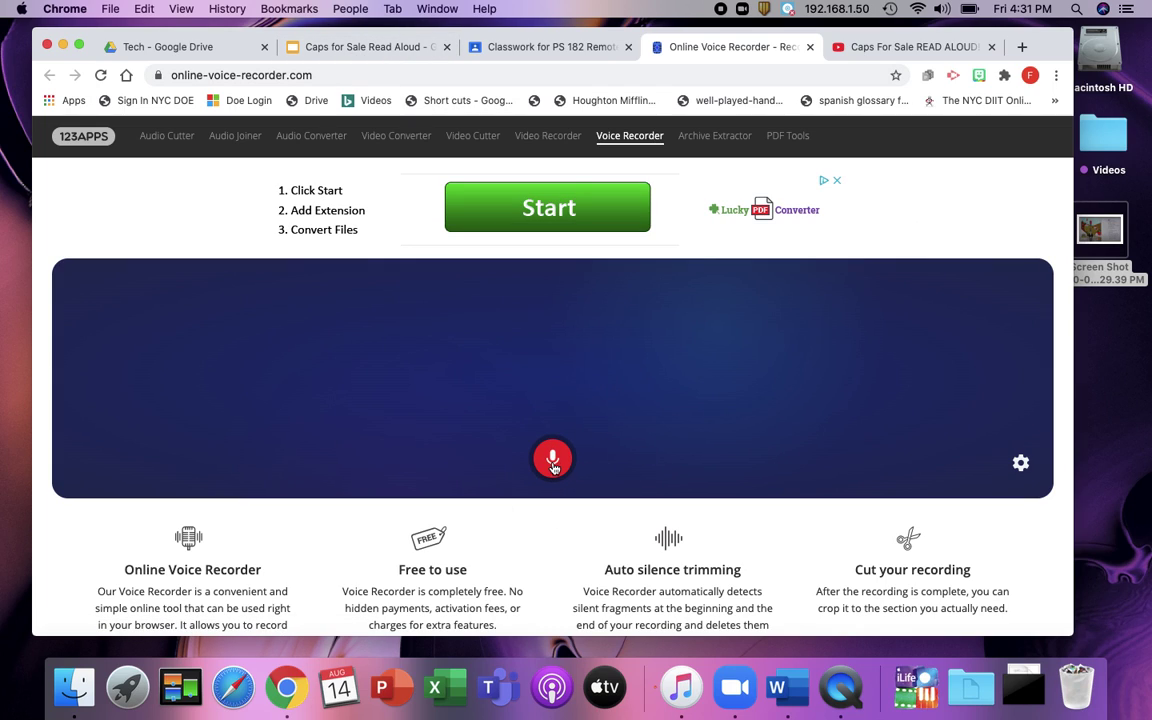
{"action": "left_click", "coordinate": [355, 47]}
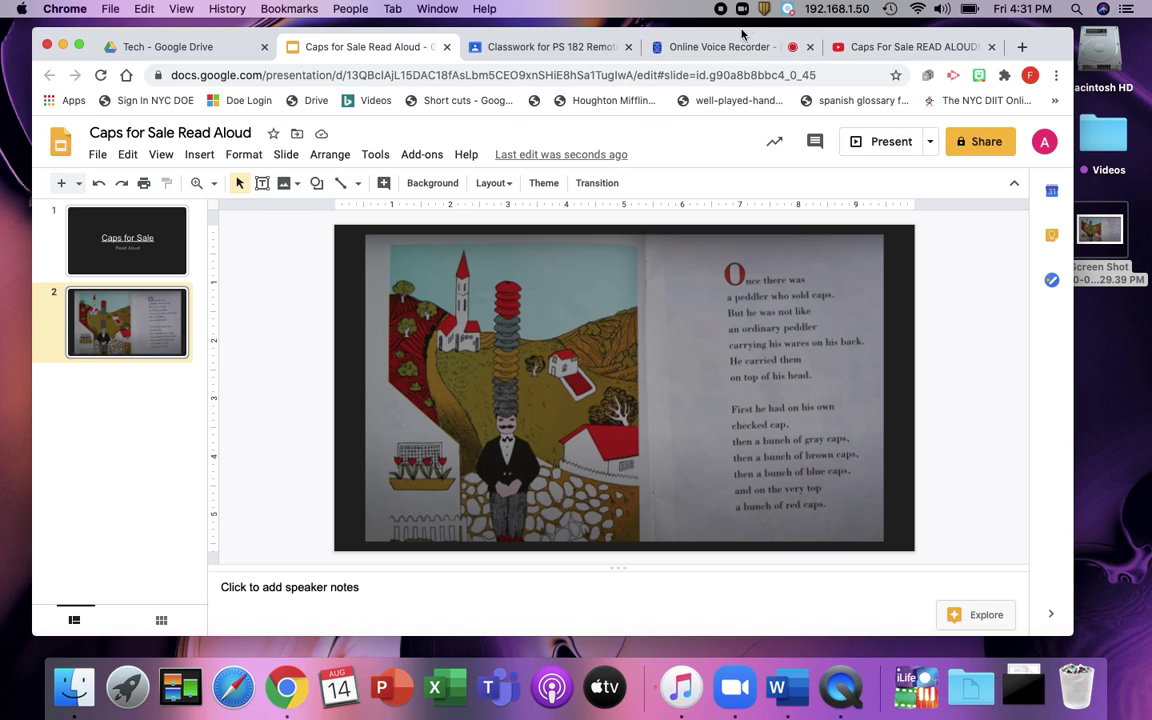
{"action": "left_click", "coordinate": [660, 47]}
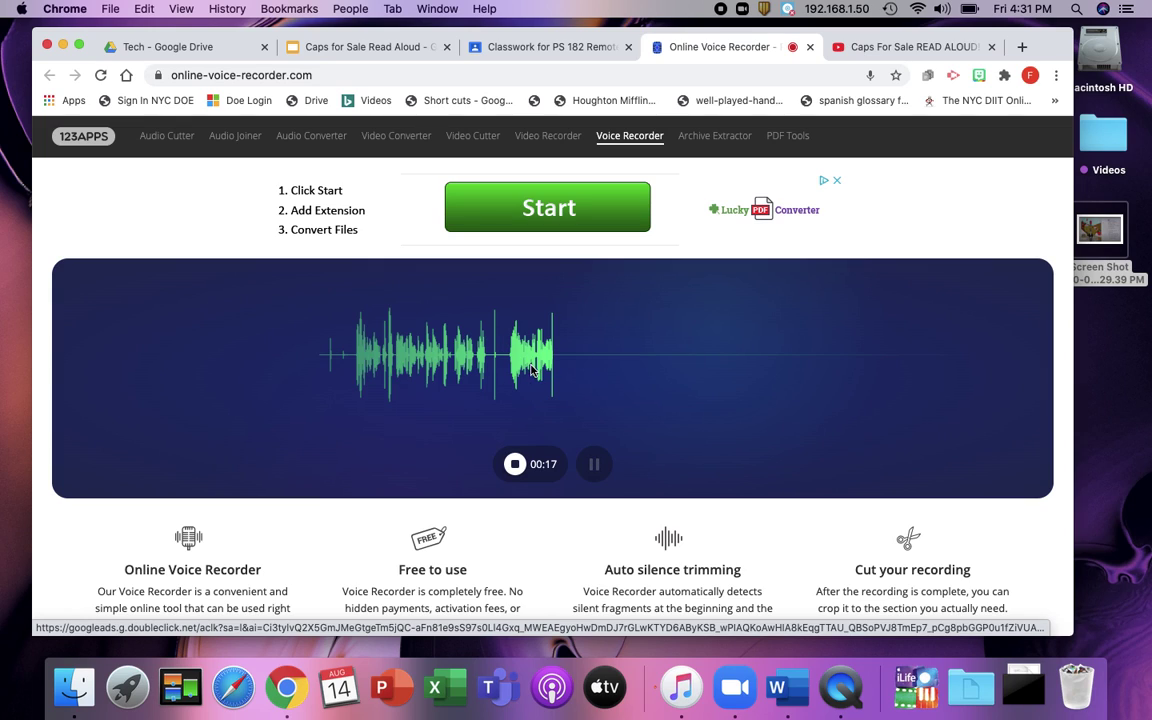
{"action": "left_click", "coordinate": [514, 466]}
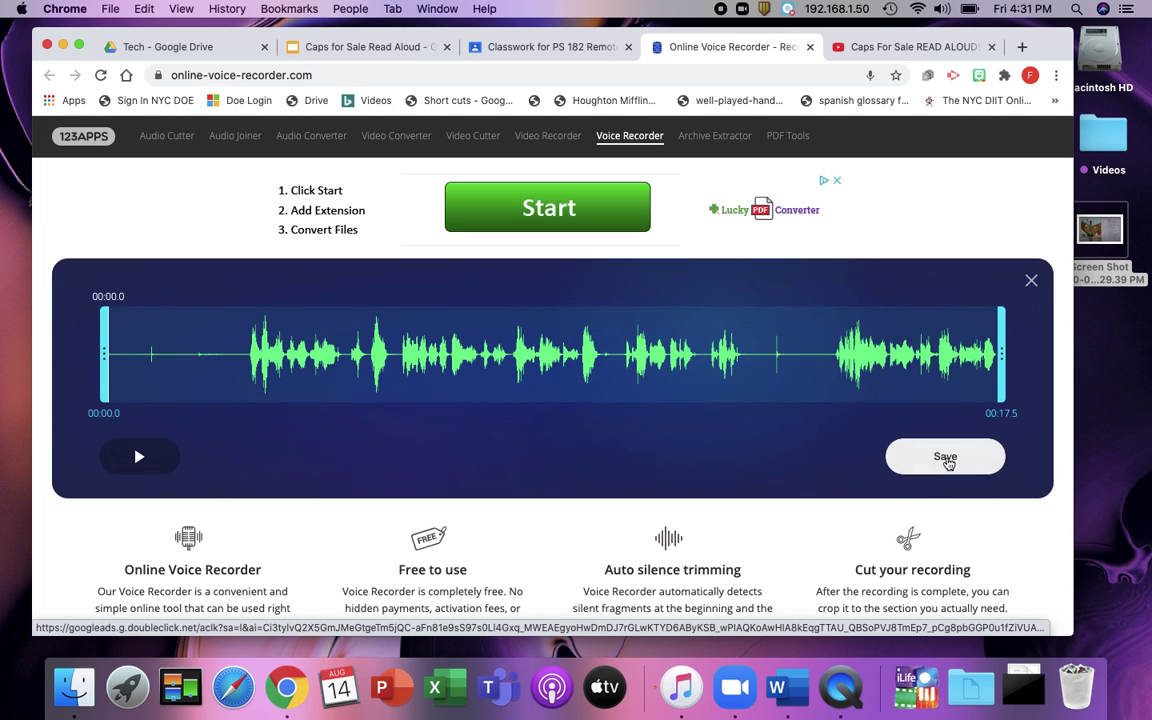
{"action": "left_click", "coordinate": [945, 460]}
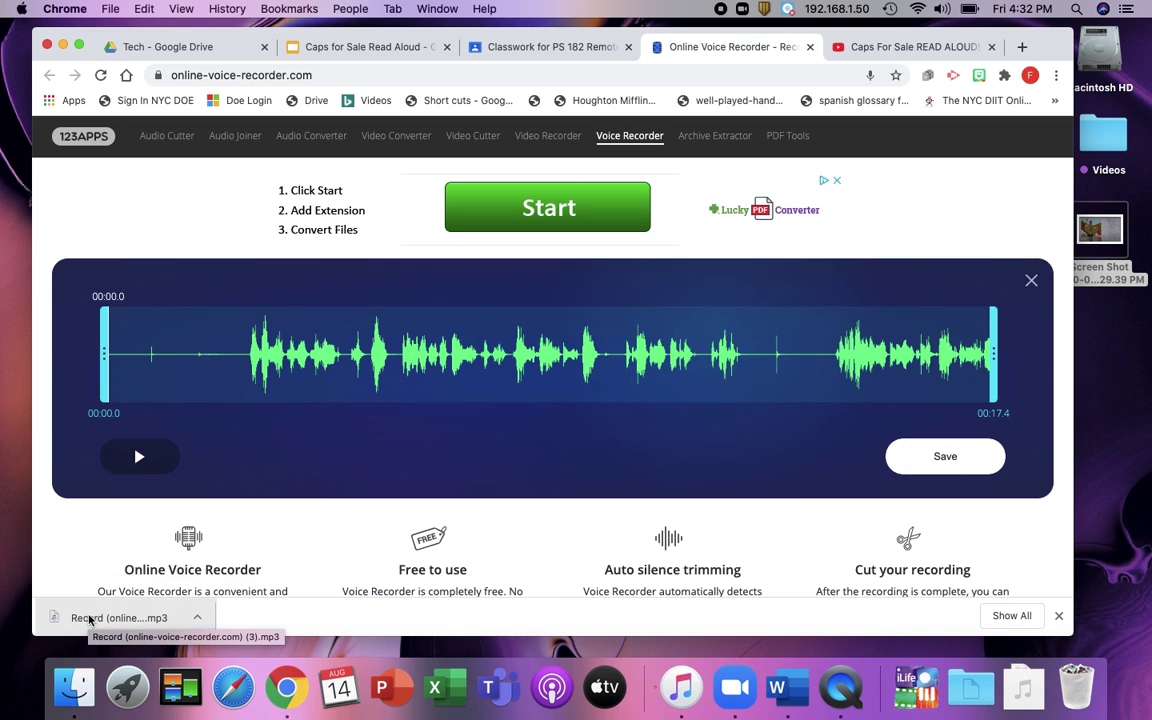
{"action": "left_click", "coordinate": [195, 55]}
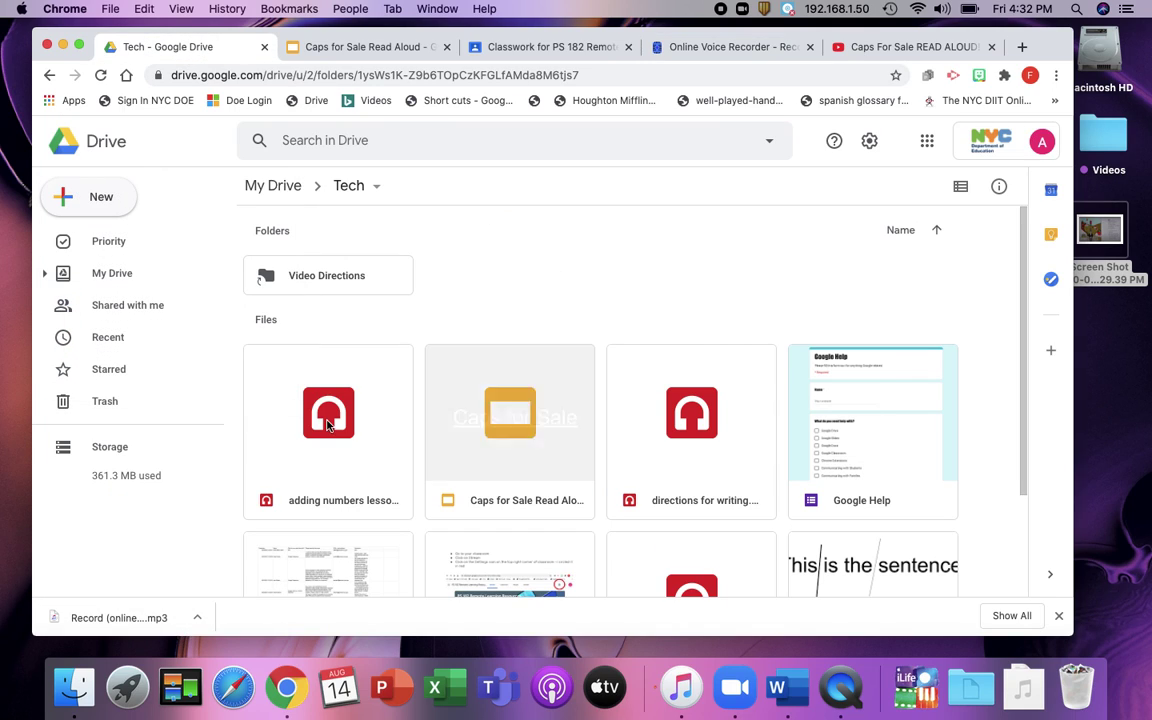
Step: Upload the downloaded mp3 into the Tech folder, keeping it as a separate file
{"action": "left_click_drag", "start_coordinate": [133, 620], "coordinate": [514, 288]}
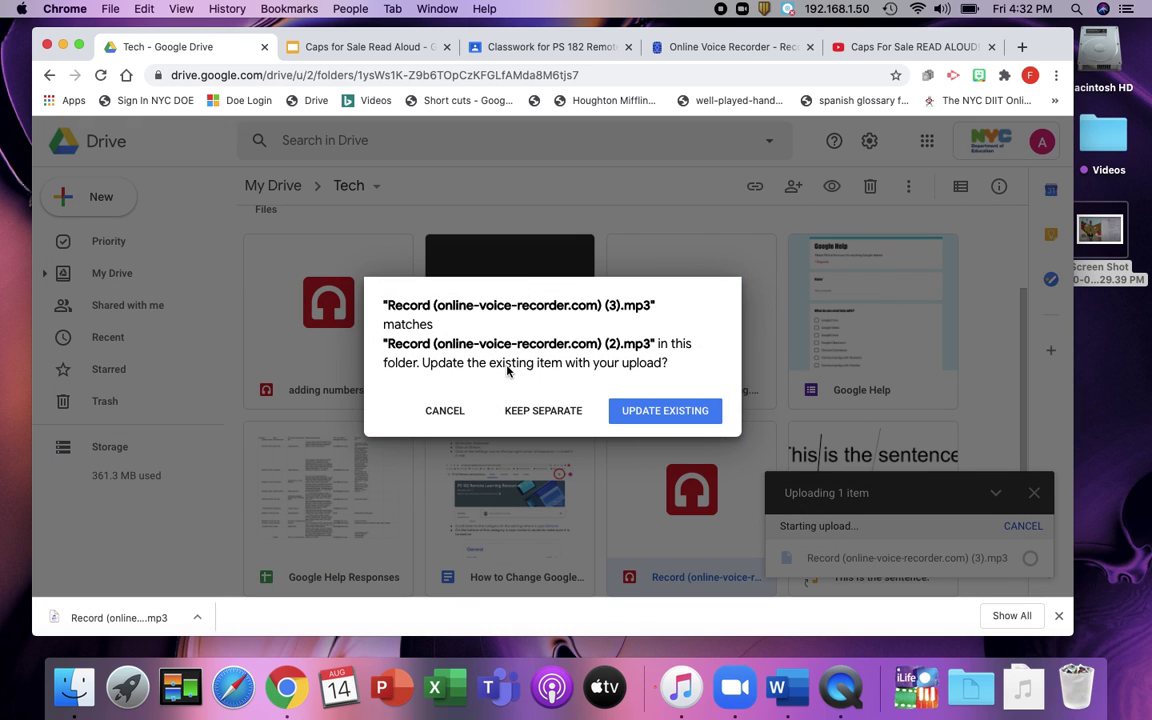
{"action": "left_click", "coordinate": [532, 412]}
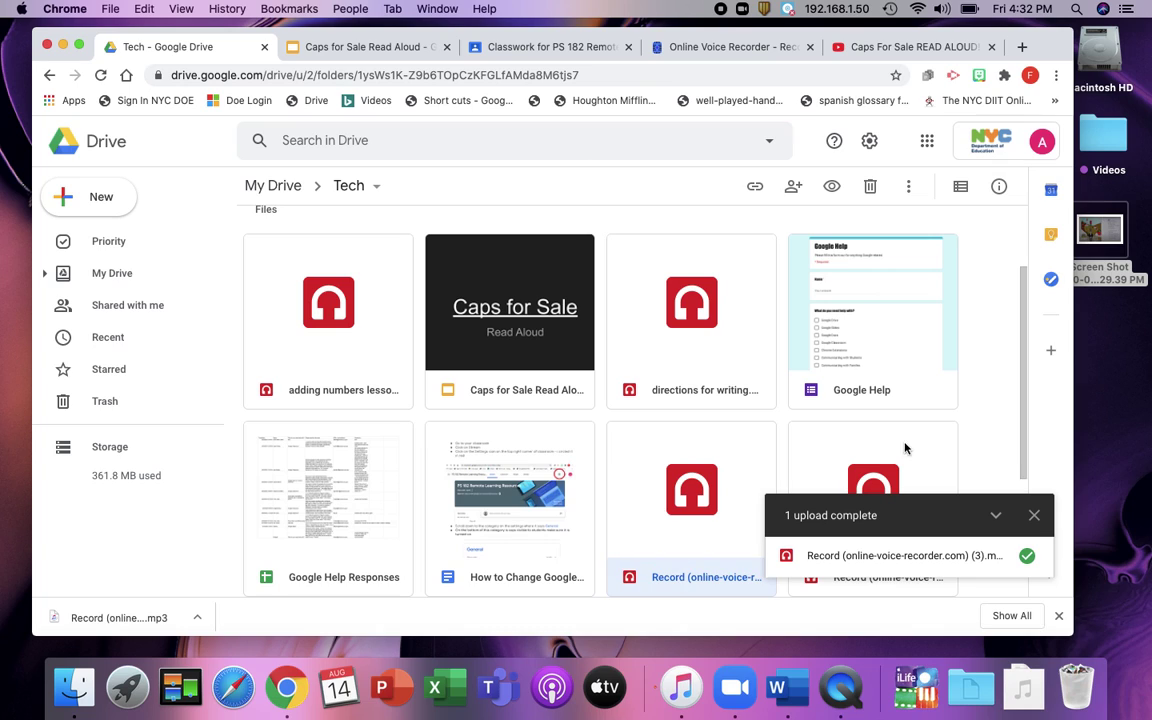
{"action": "left_click", "coordinate": [1036, 514]}
Step: Preview the newest recording in the Tech folder to confirm it
{"action": "double_click", "coordinate": [690, 531]}
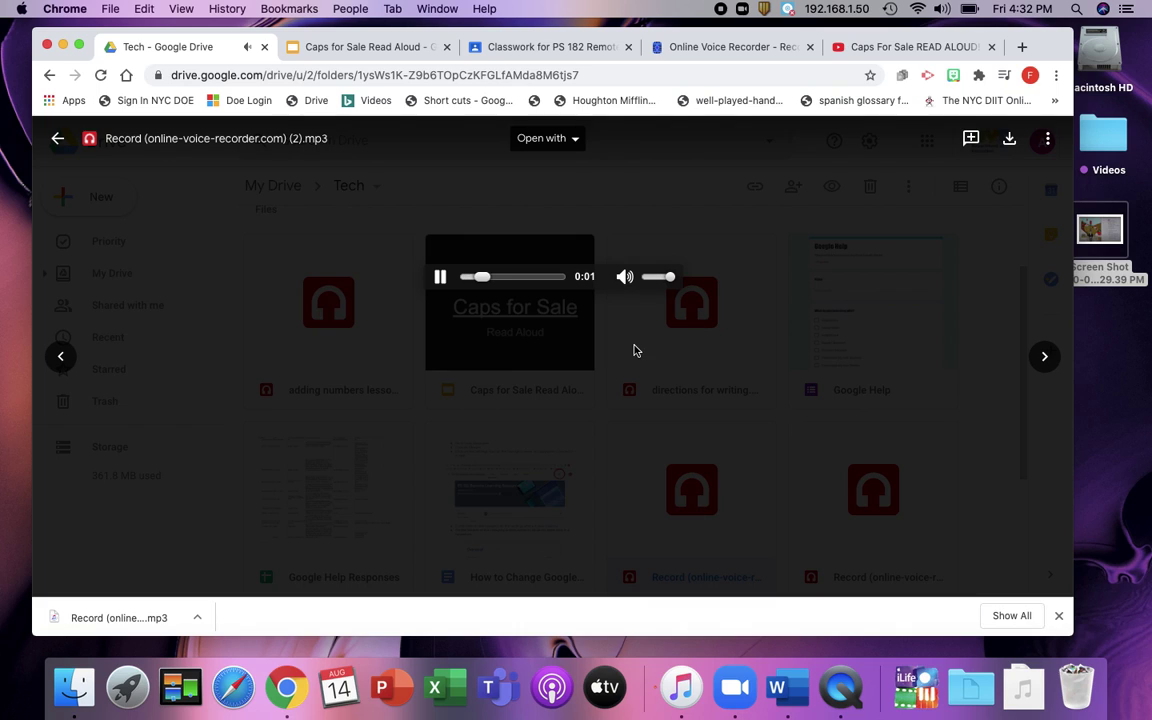
{"action": "left_click", "coordinate": [440, 277]}
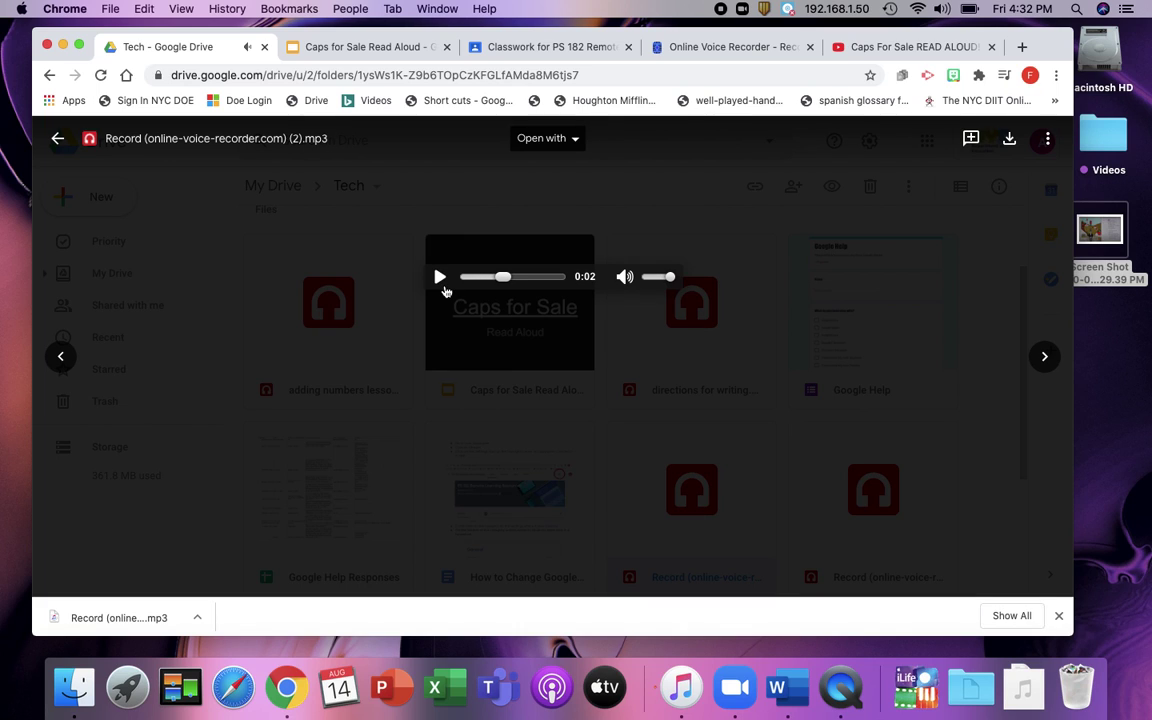
{"action": "left_click", "coordinate": [874, 489]}
{"action": "double_click", "coordinate": [874, 489]}
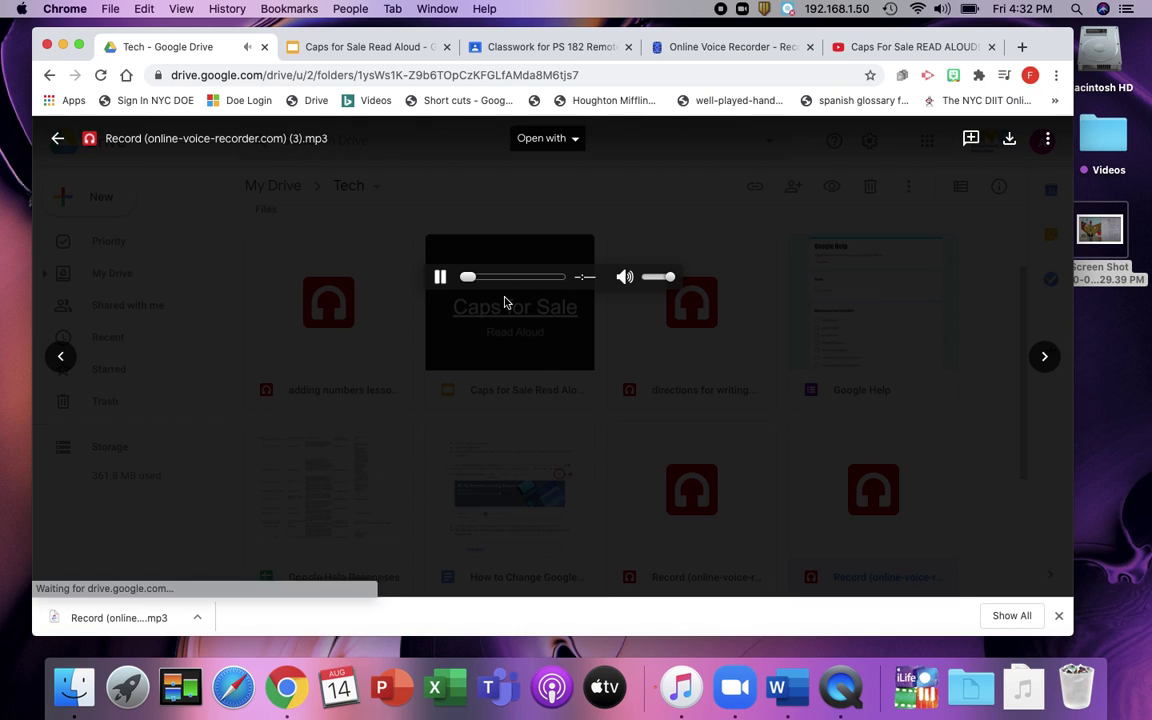
{"action": "left_click", "coordinate": [440, 281]}
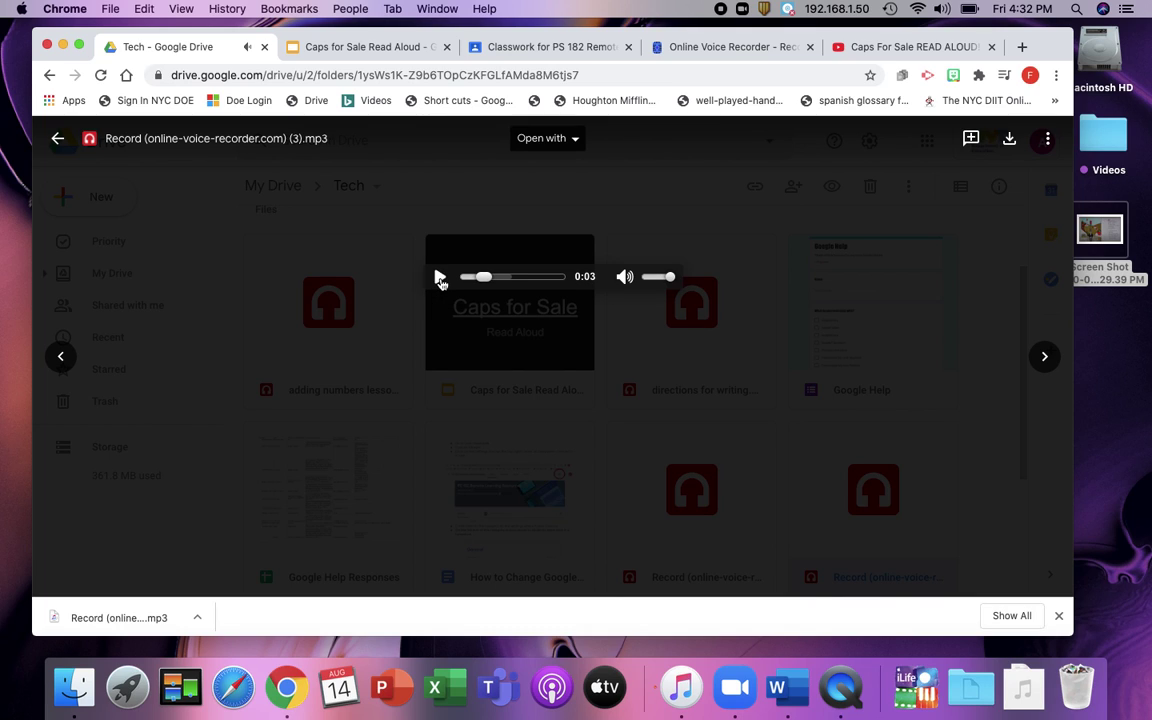
{"action": "left_click", "coordinate": [872, 510]}
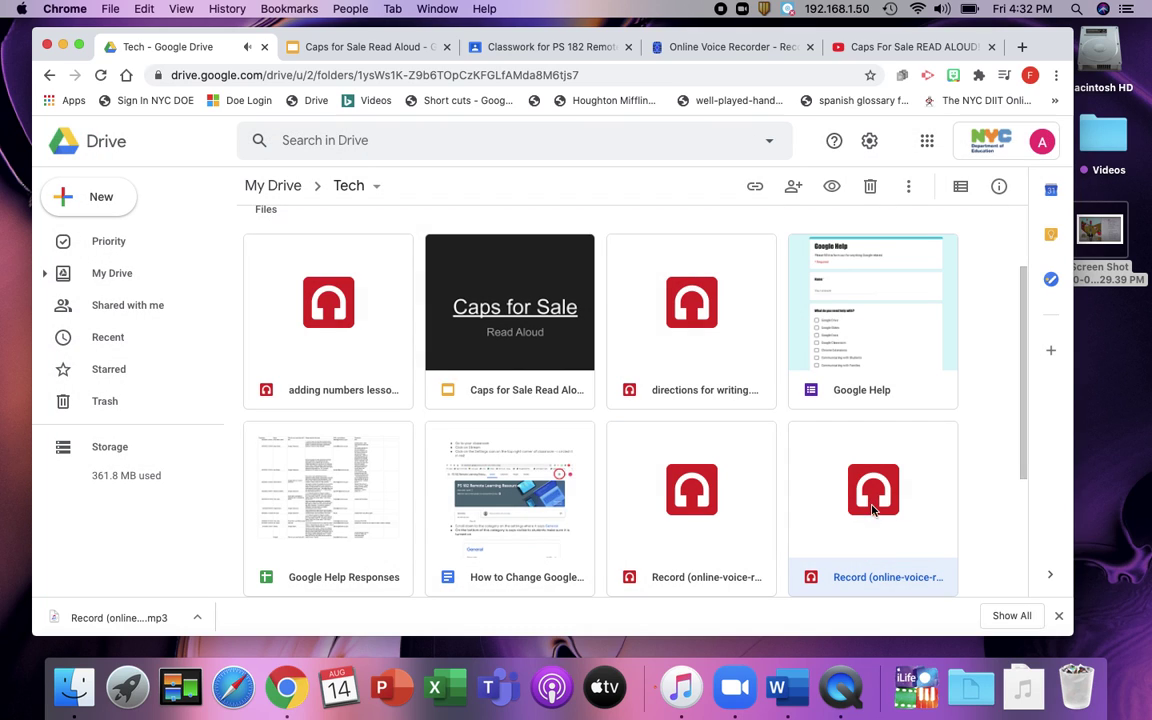
Step: Rename the newest recording to 'caps for sale page 1'
{"action": "right_click", "coordinate": [885, 580]}
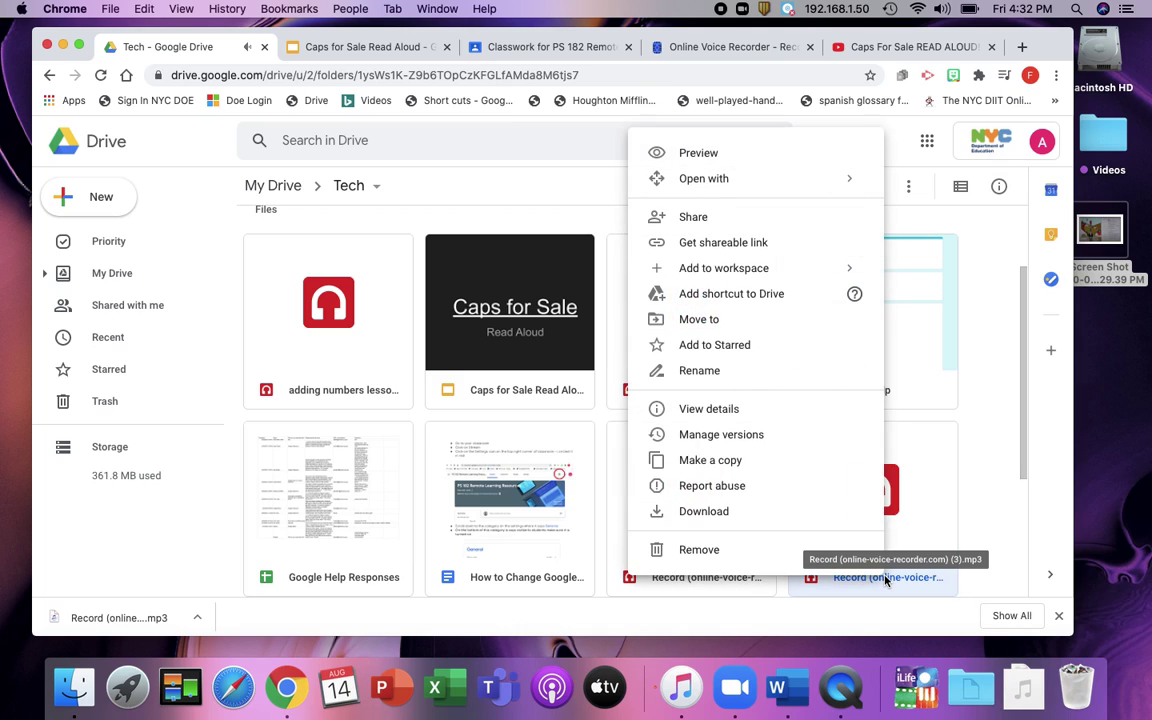
{"action": "left_click", "coordinate": [738, 372]}
{"action": "type", "text": "caps for sale page 1"}
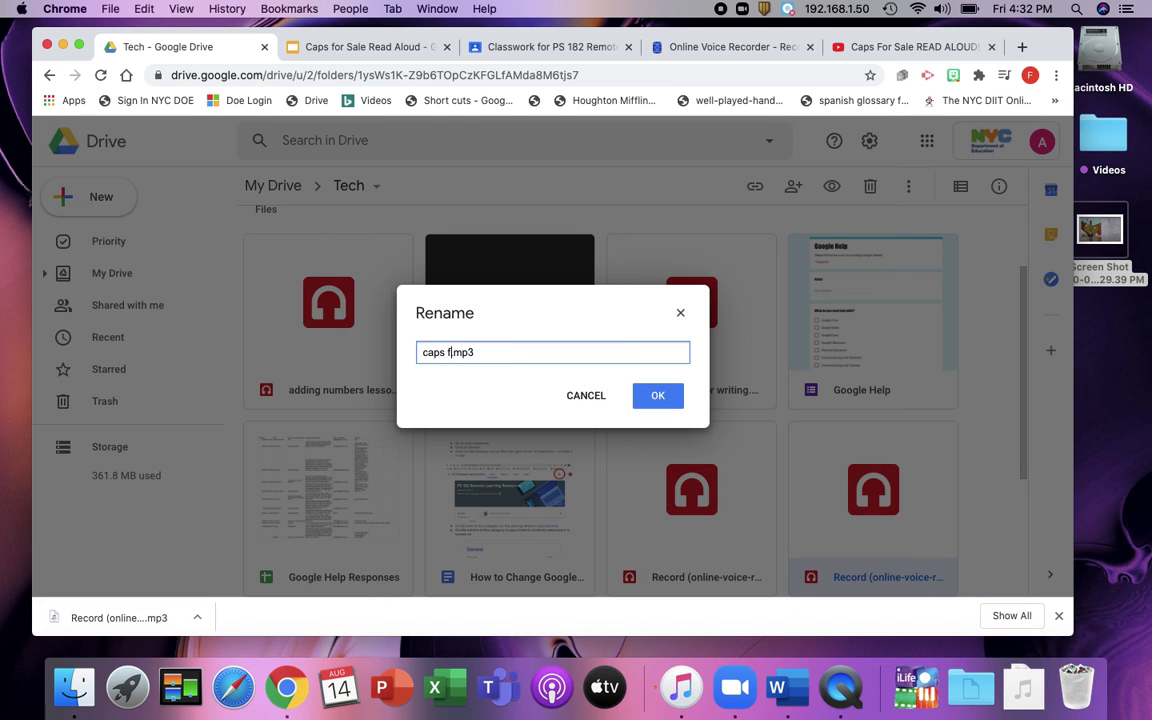
{"action": "left_click", "coordinate": [656, 399]}
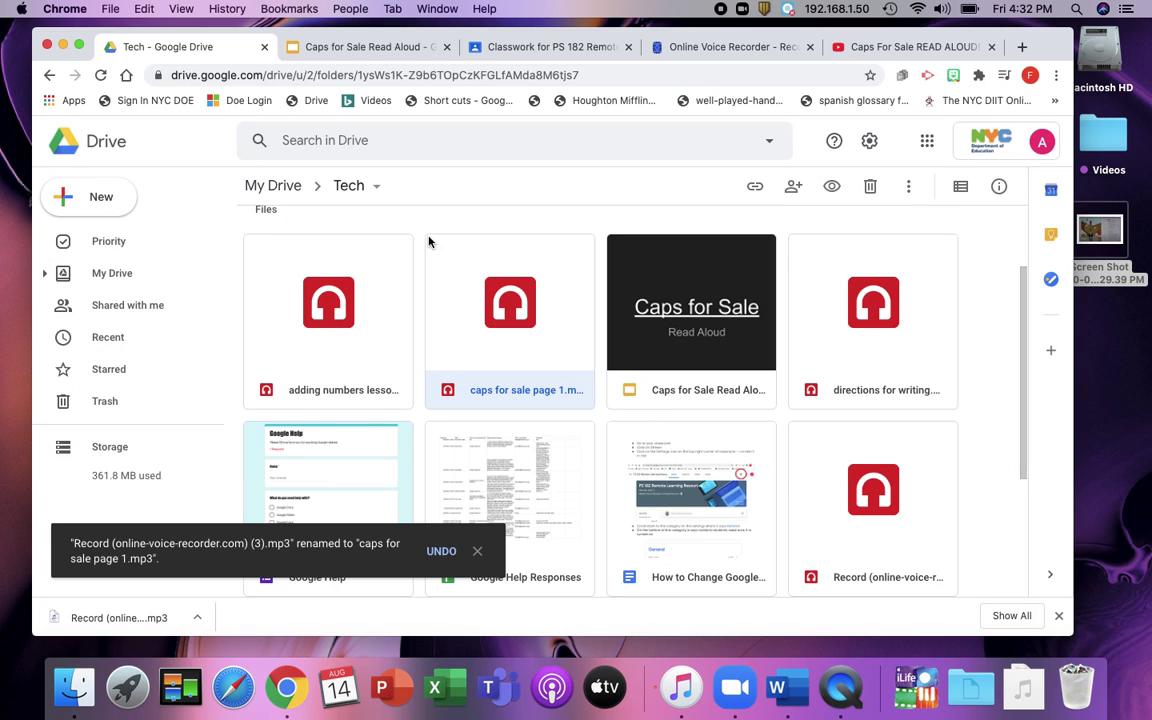
Step: Insert the 17-second 'caps for sale page 1' recording into slide 2 and move its icon onto the story text page
{"action": "left_click", "coordinate": [330, 48]}
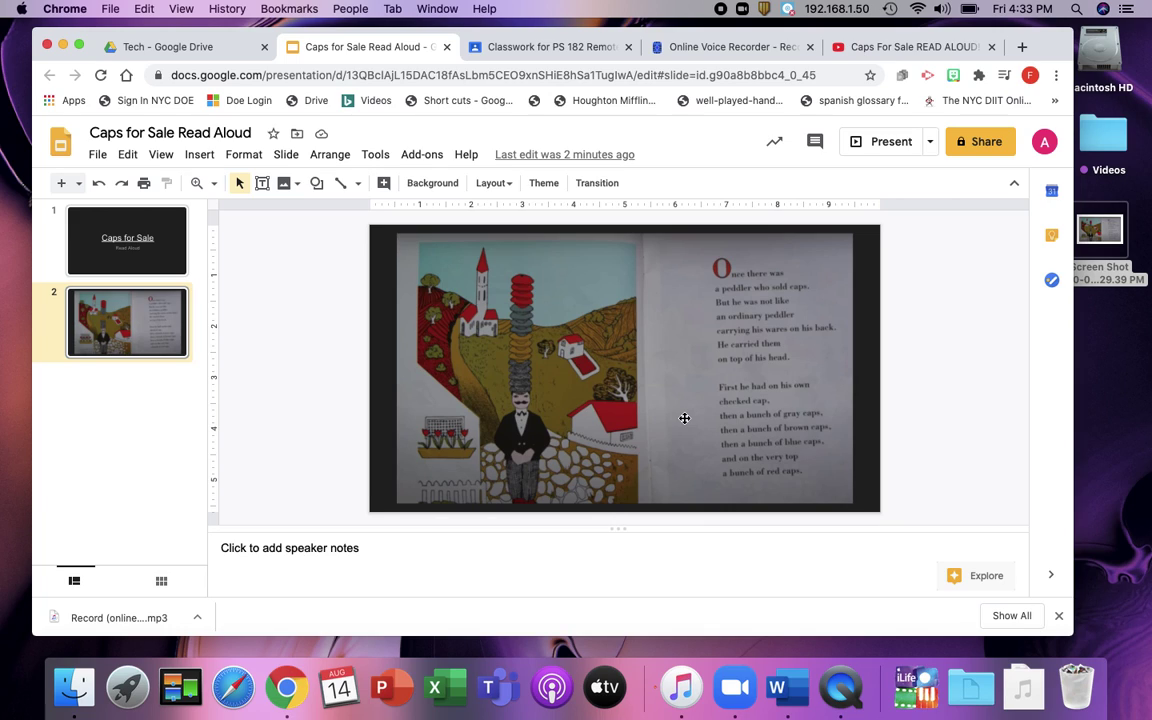
{"action": "left_click", "coordinate": [199, 154]}
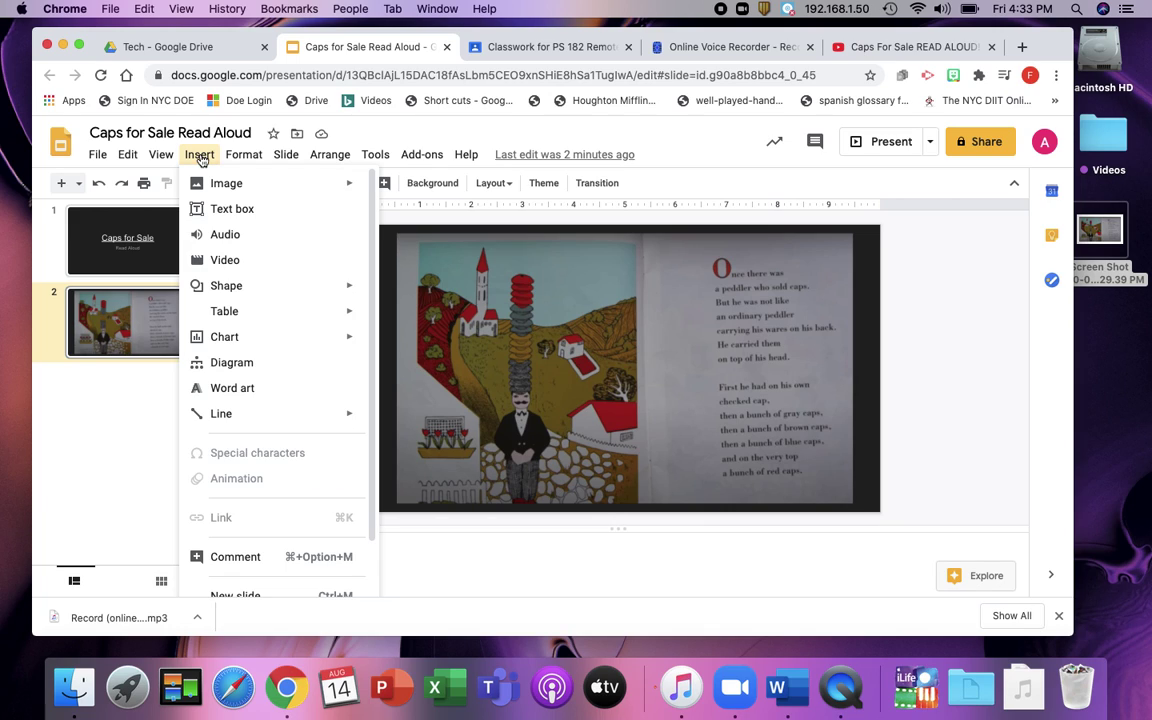
{"action": "left_click", "coordinate": [270, 238]}
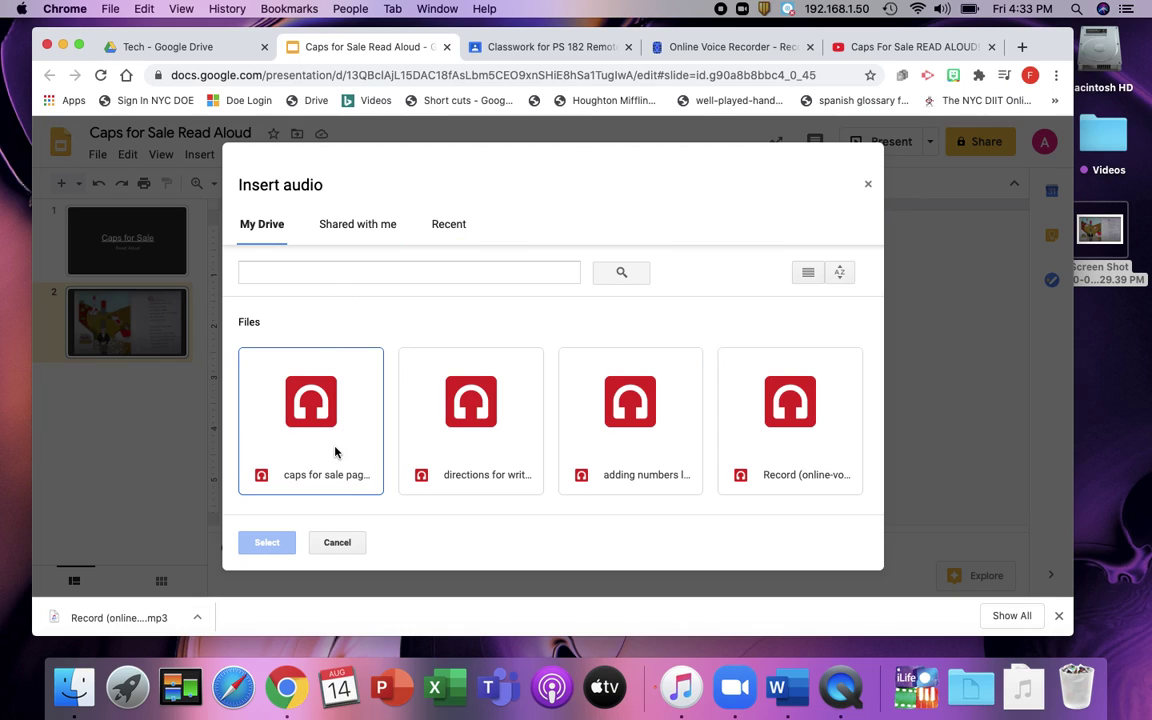
{"action": "left_click", "coordinate": [291, 470]}
{"action": "left_click", "coordinate": [268, 543]}
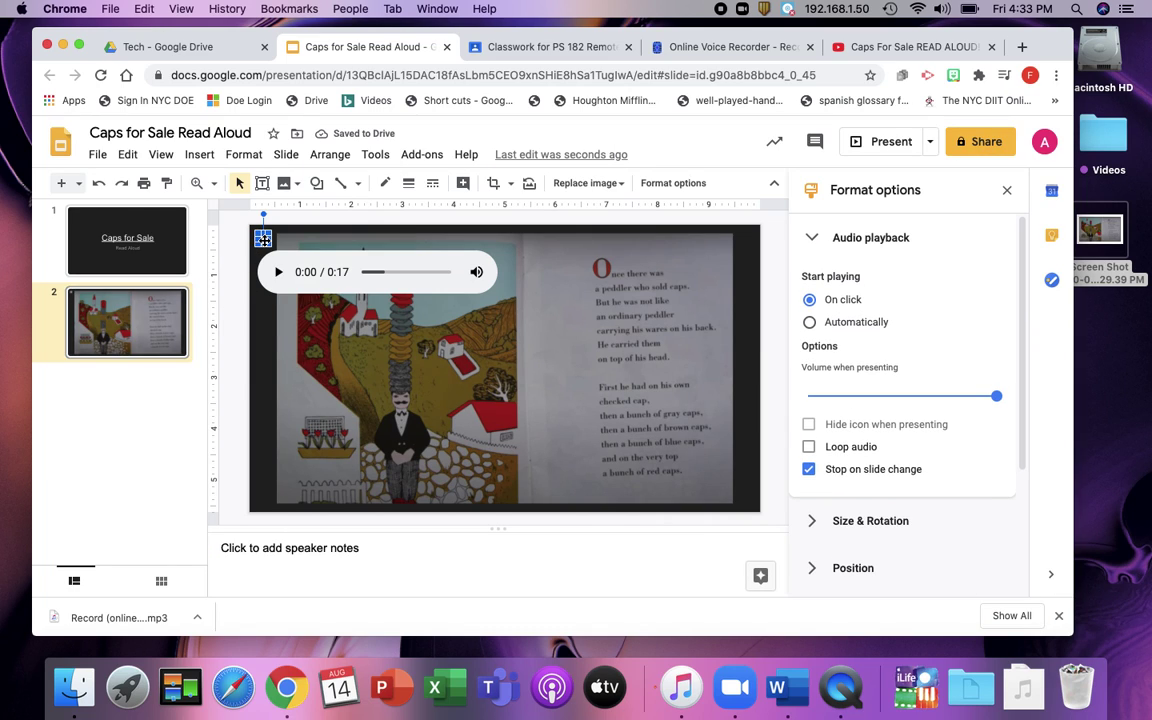
{"action": "left_click_drag", "start_coordinate": [263, 238], "coordinate": [563, 272]}
Step: Enlarge the audio icon and place it at the top of the story text page
{"action": "left_click", "coordinate": [575, 320]}
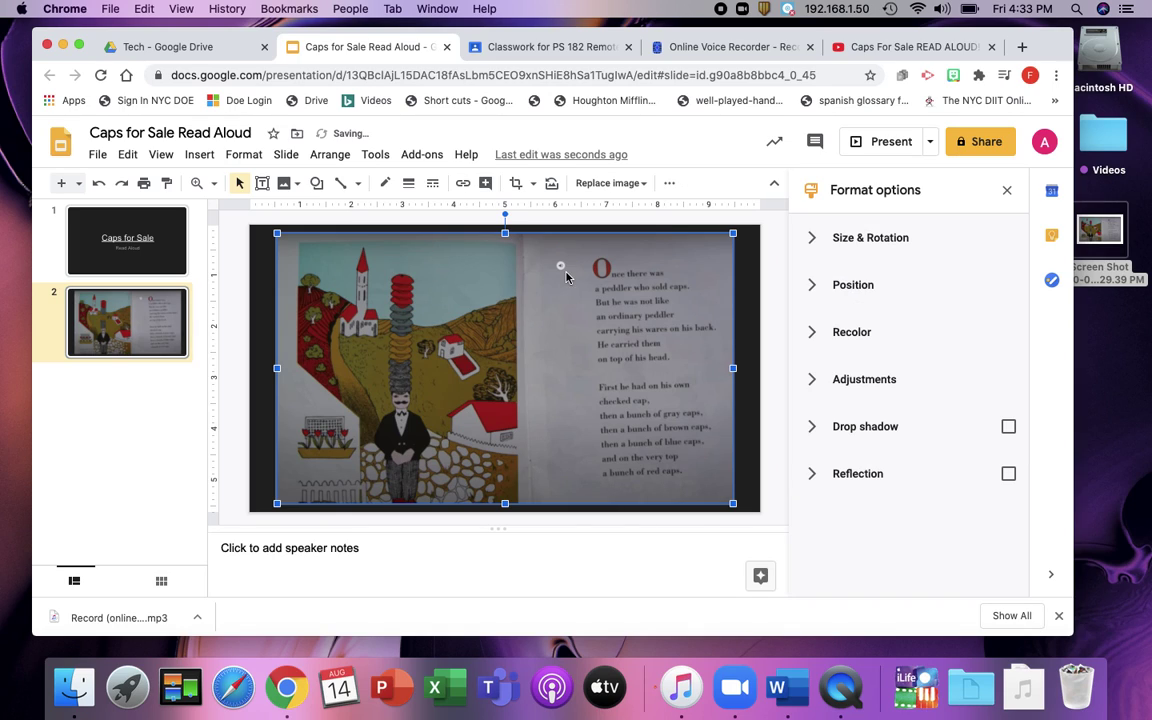
{"action": "left_click", "coordinate": [561, 266]}
{"action": "left_click_drag", "start_coordinate": [567, 274], "coordinate": [633, 254]}
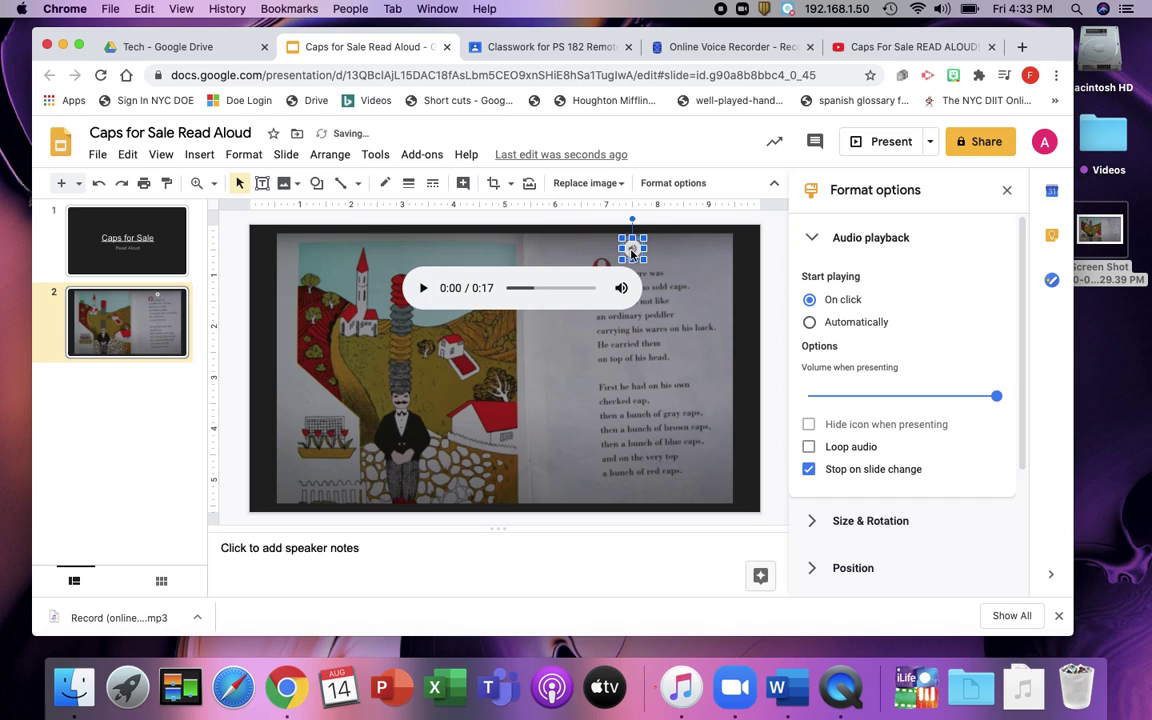
{"action": "left_click", "coordinate": [738, 266]}
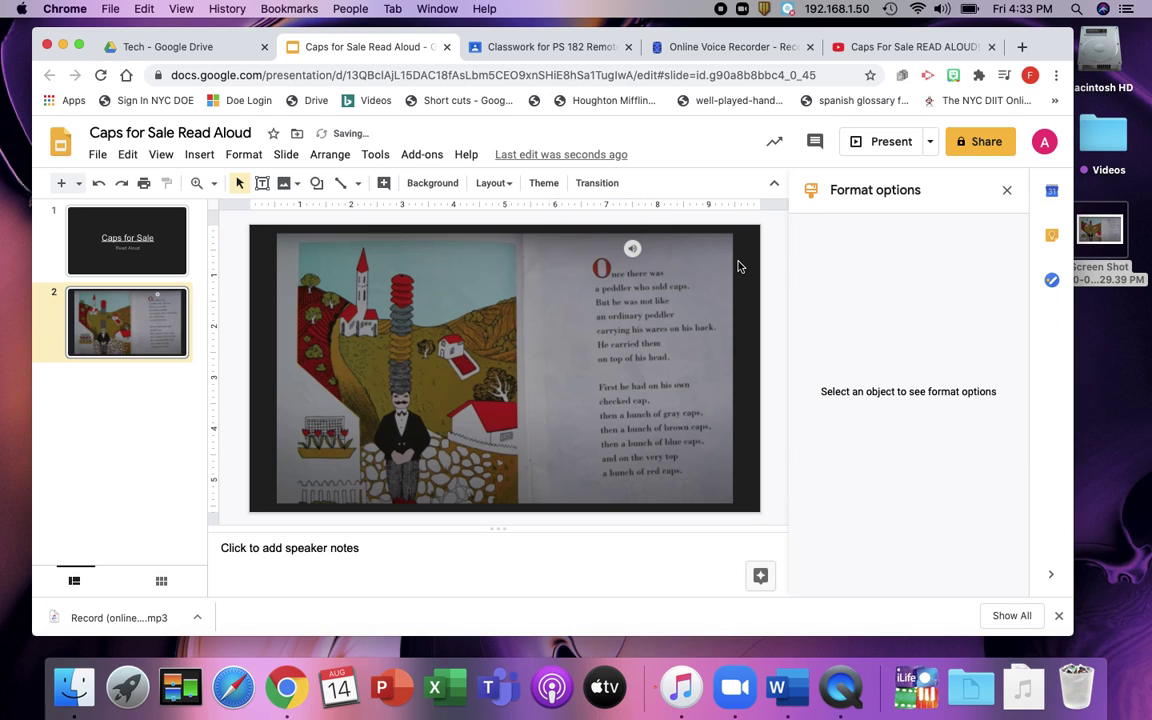
Step: Set the narration audio playback to start automatically instead of on click
{"action": "left_click", "coordinate": [632, 248]}
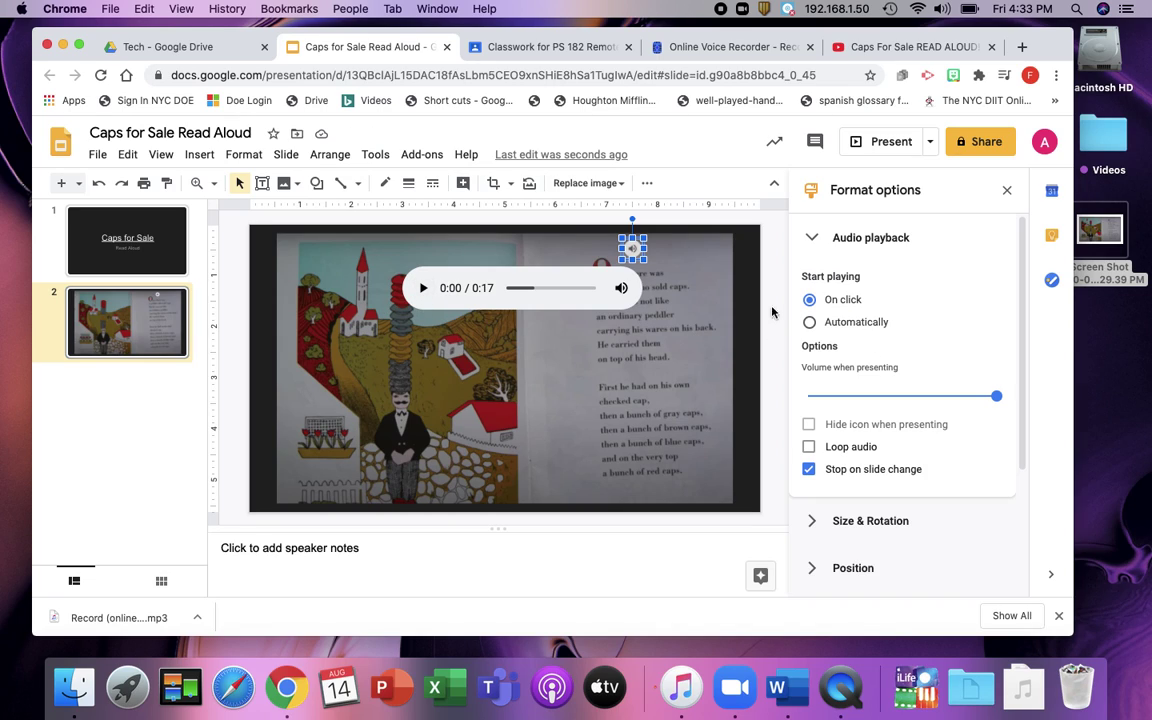
{"action": "left_click", "coordinate": [842, 330]}
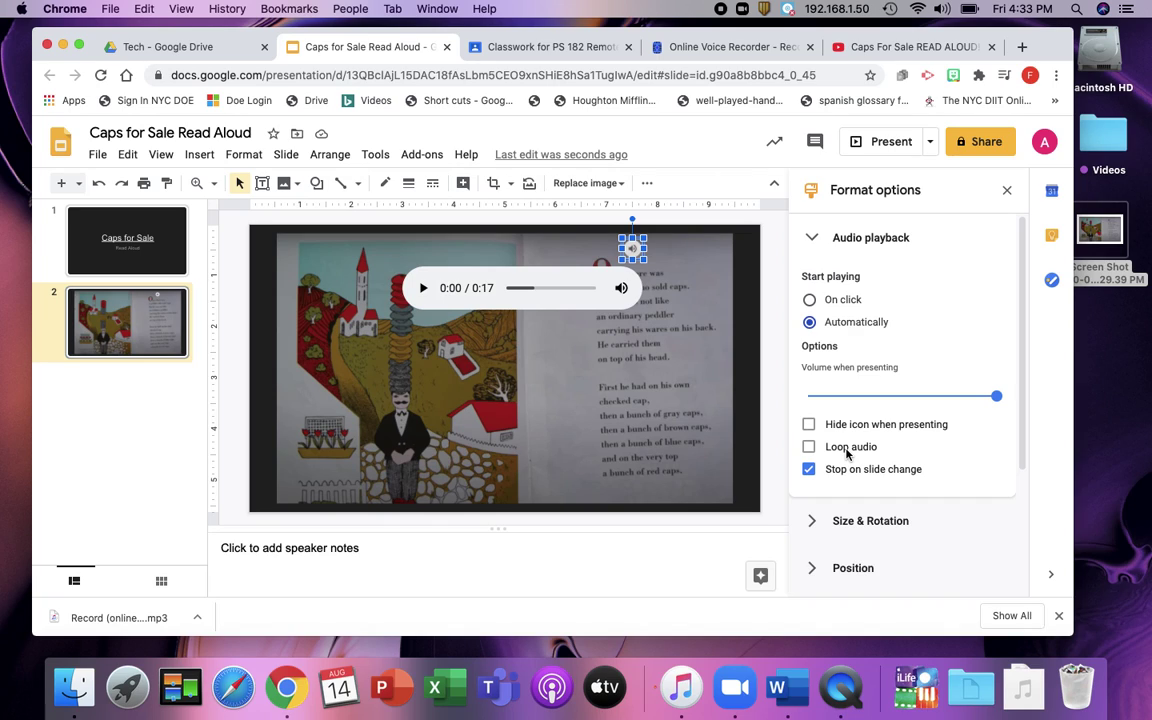
{"action": "left_click", "coordinate": [710, 478]}
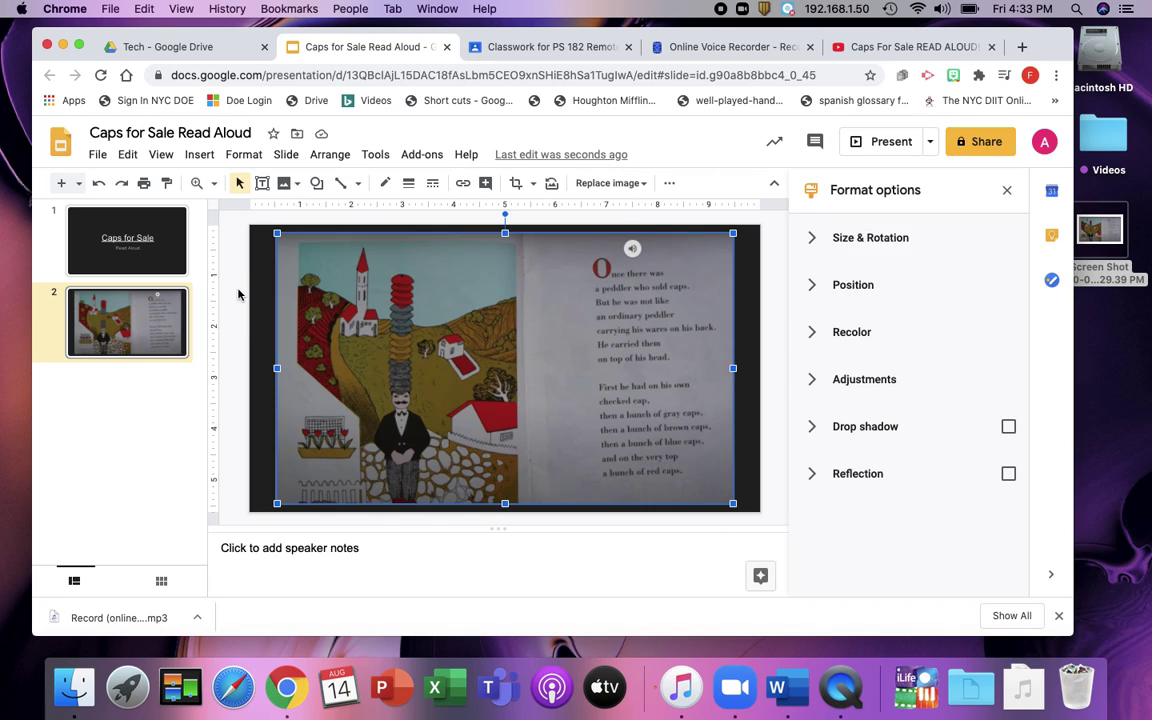
{"action": "left_click", "coordinate": [238, 254]}
{"action": "left_click", "coordinate": [880, 145]}
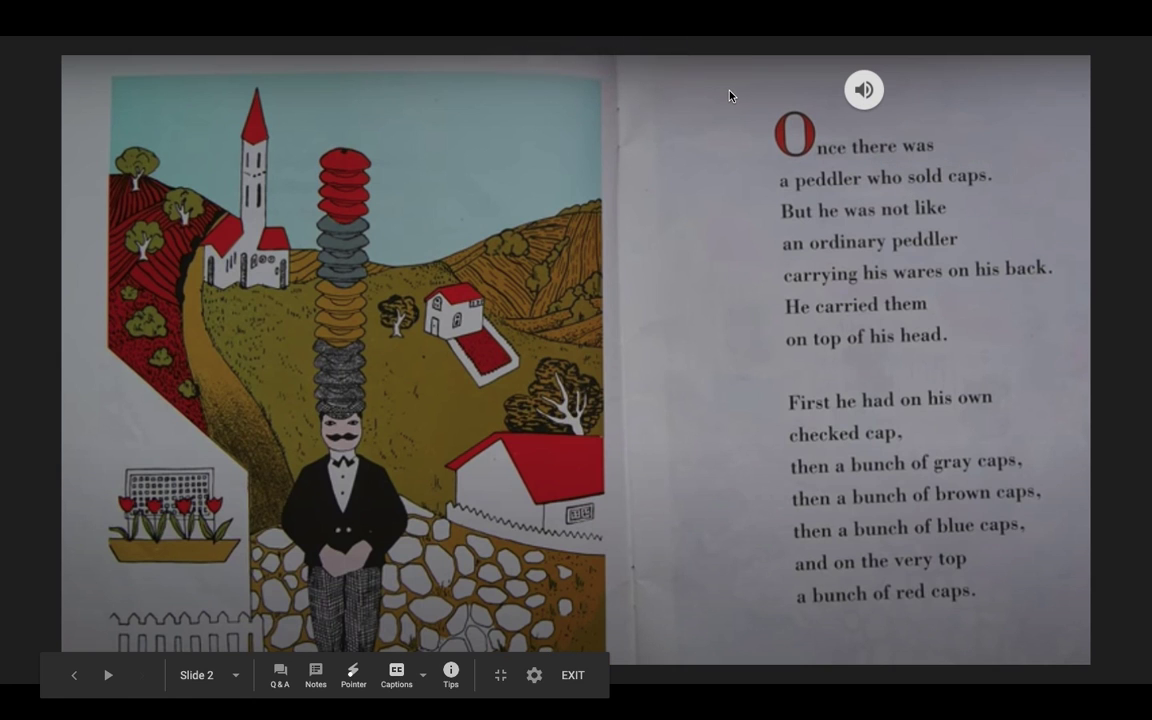
{"action": "mouse_move", "coordinate": [864, 90]}
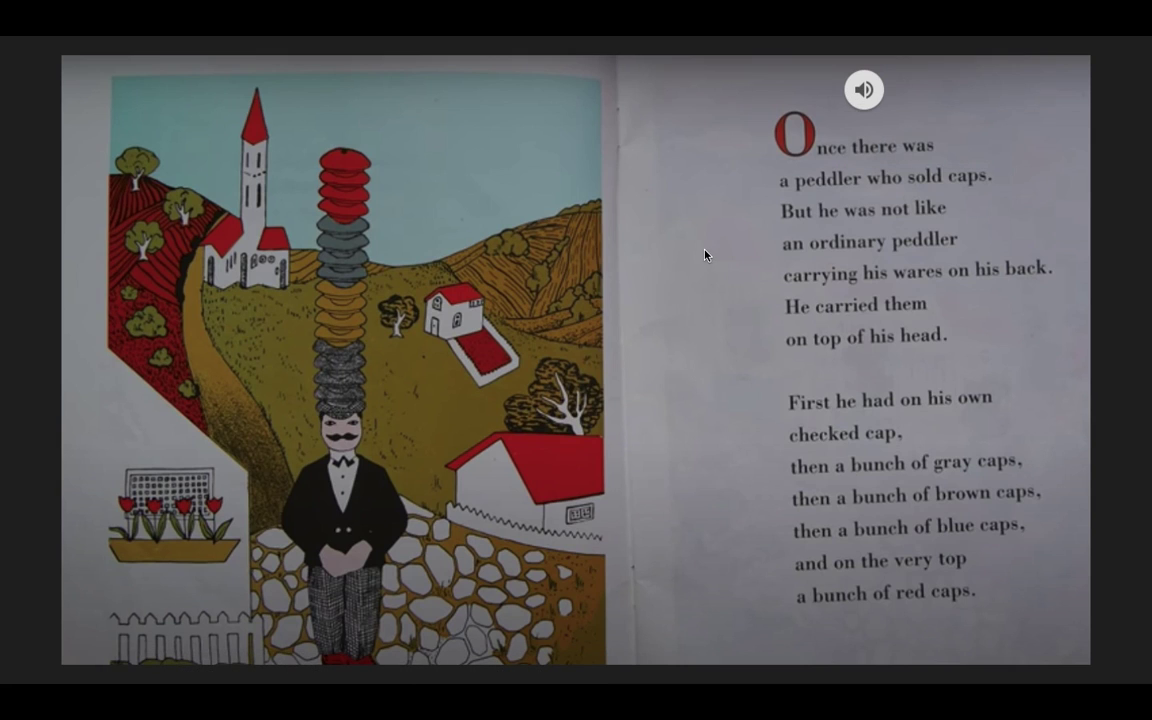
{"action": "key", "text": "Escape"}
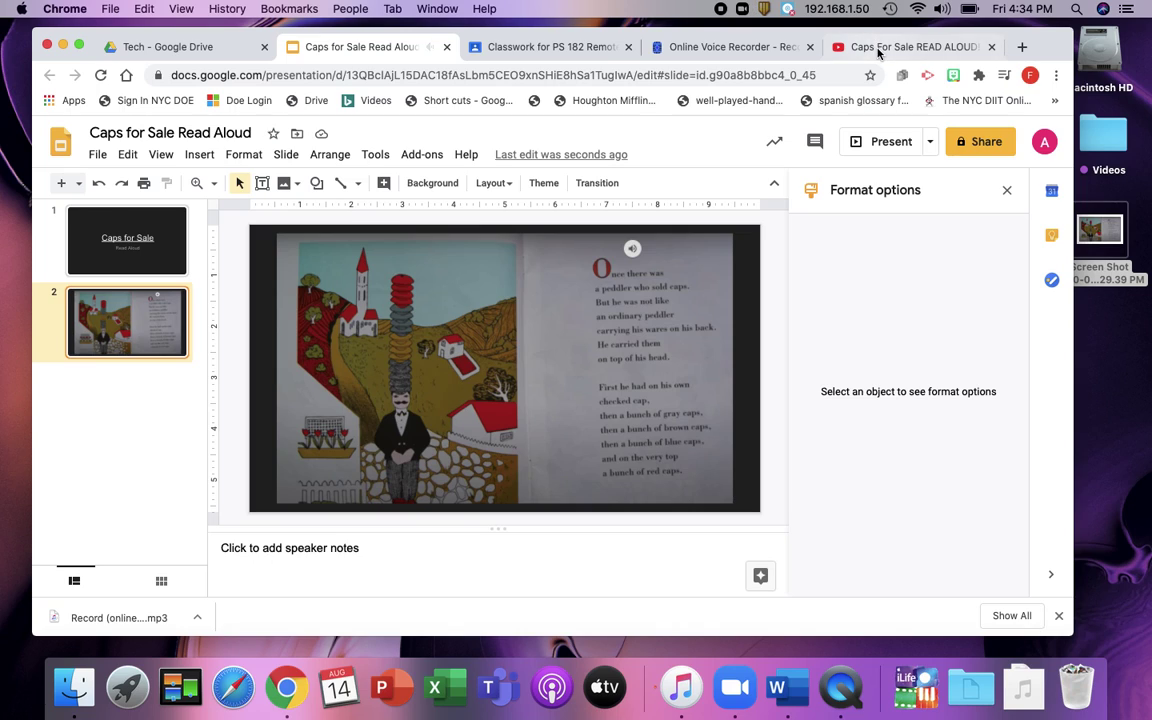
{"action": "left_click", "coordinate": [877, 46]}
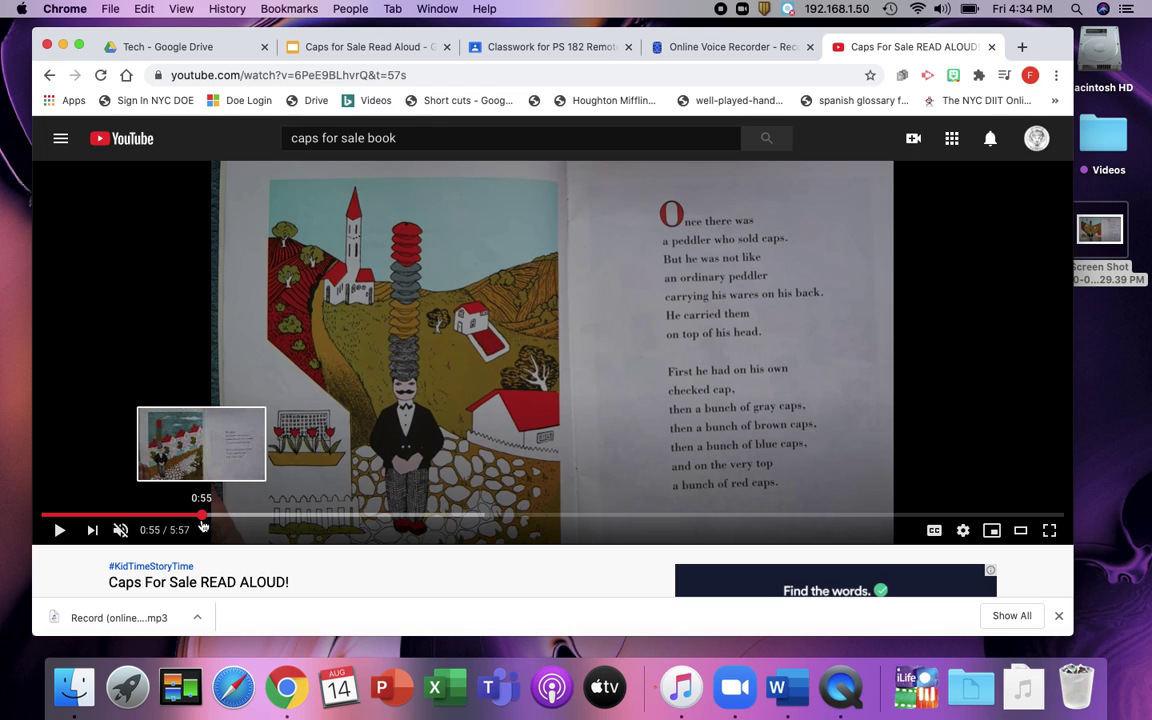
Step: Jump the Caps For Sale READ ALOUD video to 0:55, then return to the Slides deck
{"action": "left_click", "coordinate": [199, 521]}
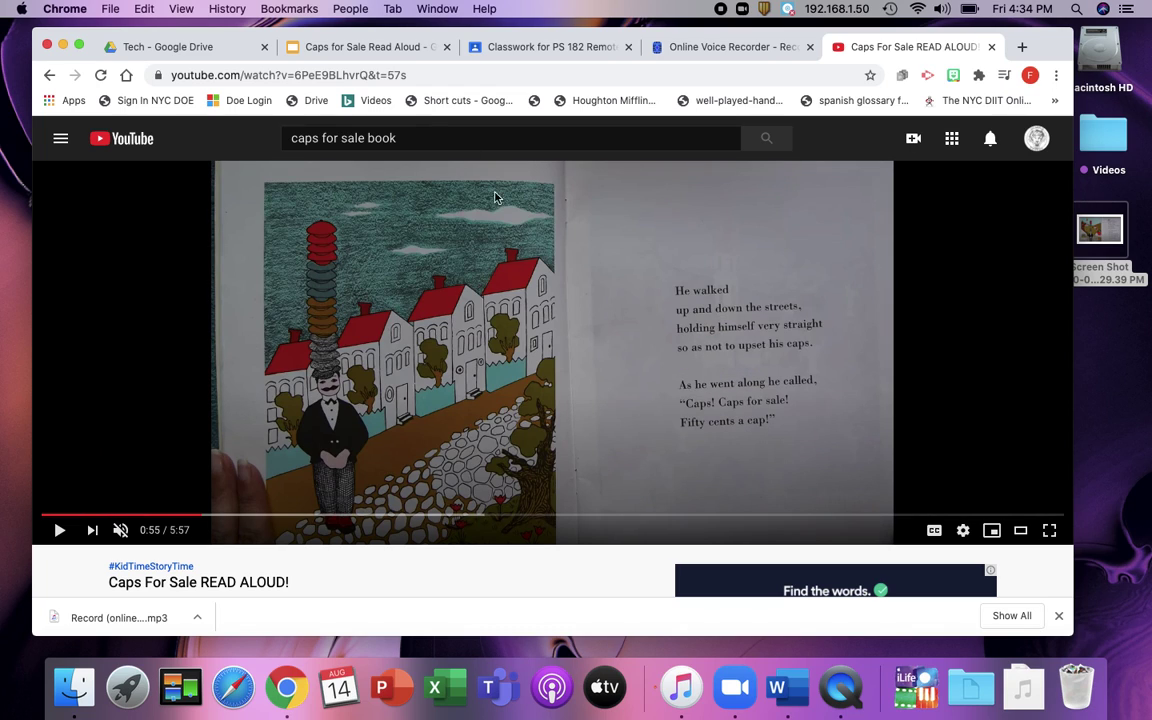
{"action": "left_click", "coordinate": [376, 47]}
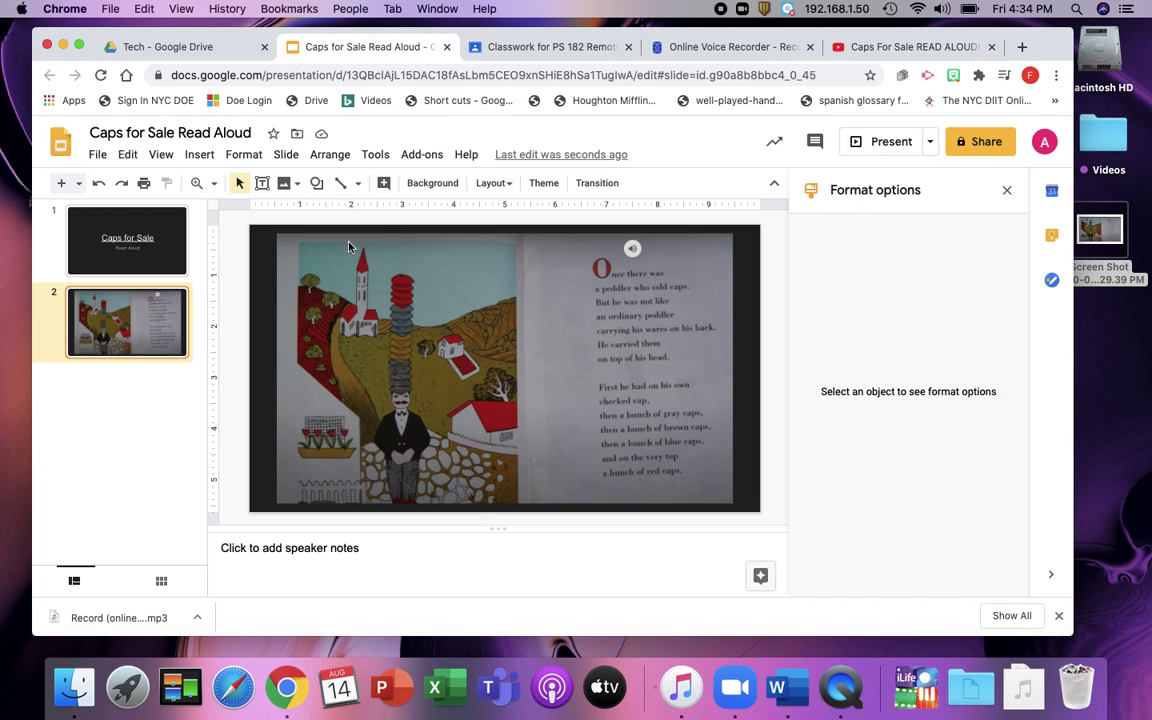
Step: Add a blank slide 3 after the book page, then return to slide 2
{"action": "left_click", "coordinate": [61, 184]}
{"action": "key", "text": "Up"}
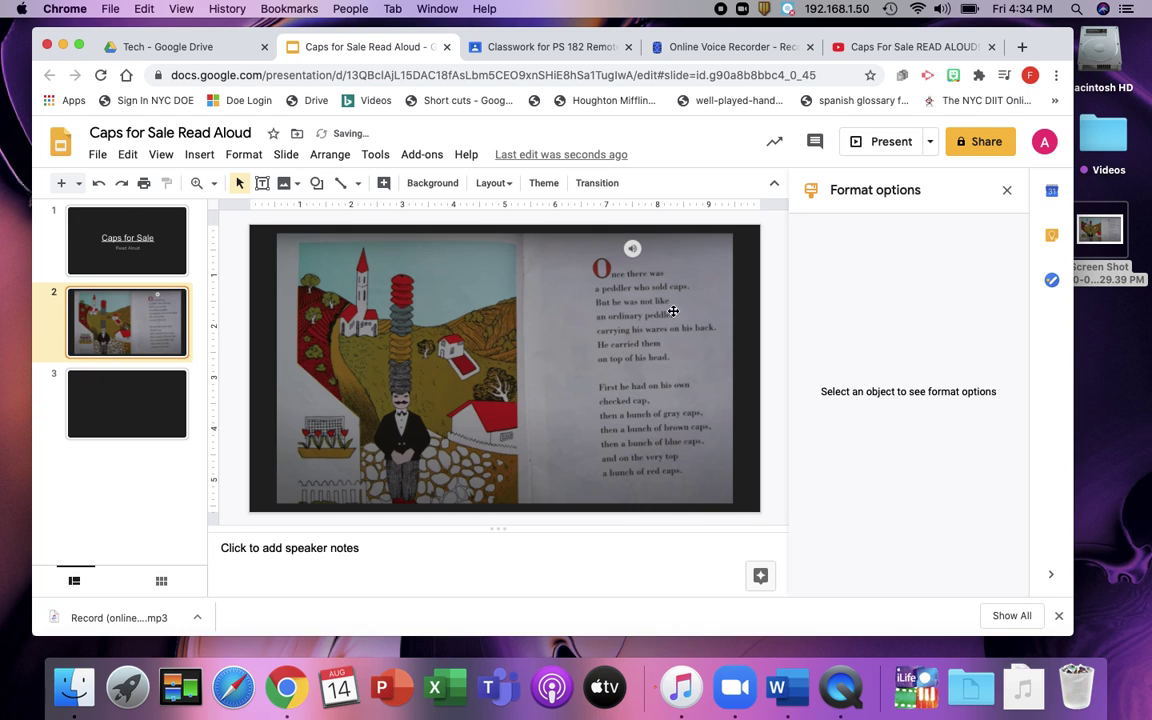